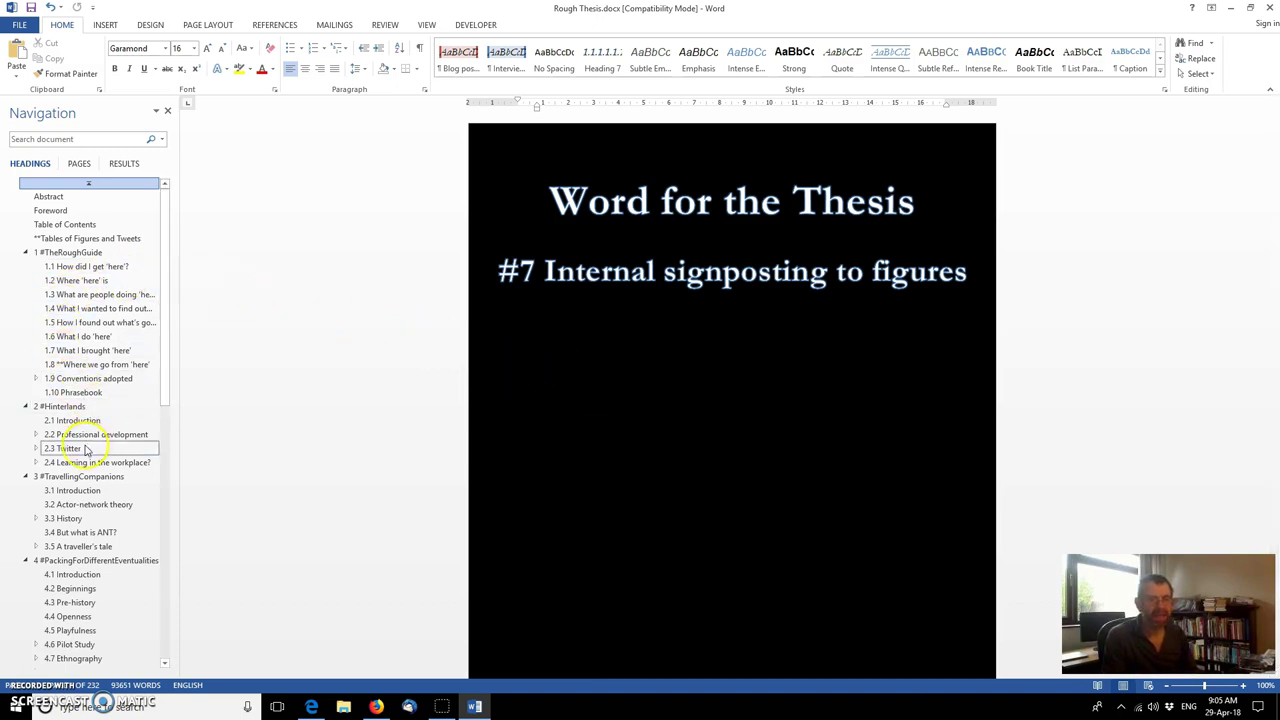
- Go to section 2.2.6 Theorising professional development and start a caption for the Desimone and Guskey diagram
click(36, 434)
click(103, 518)
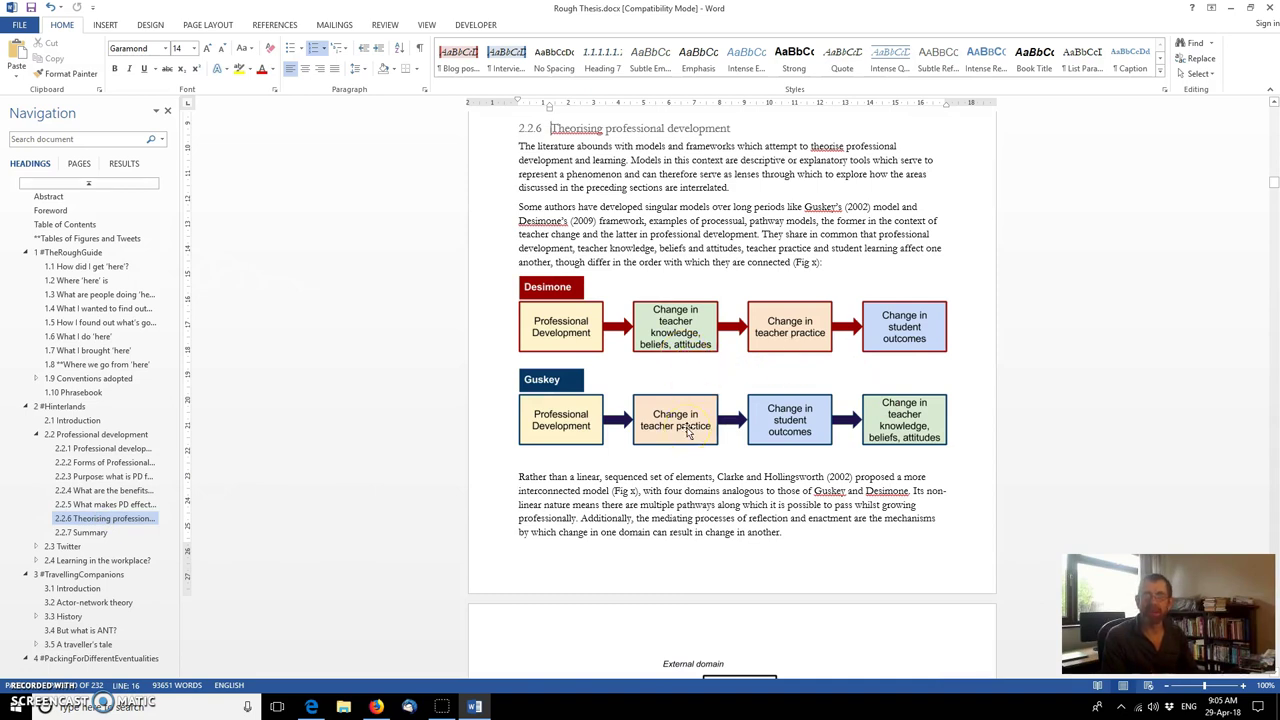
click(680, 344)
right_click(680, 344)
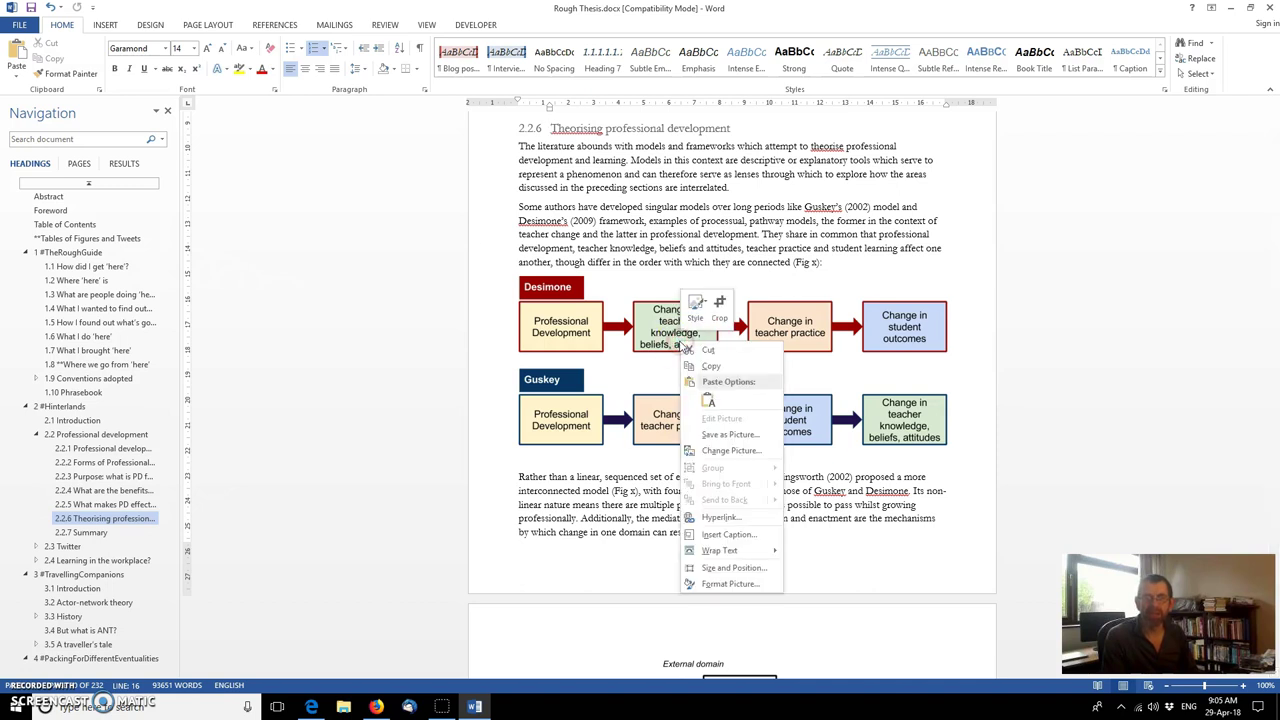
click(718, 538)
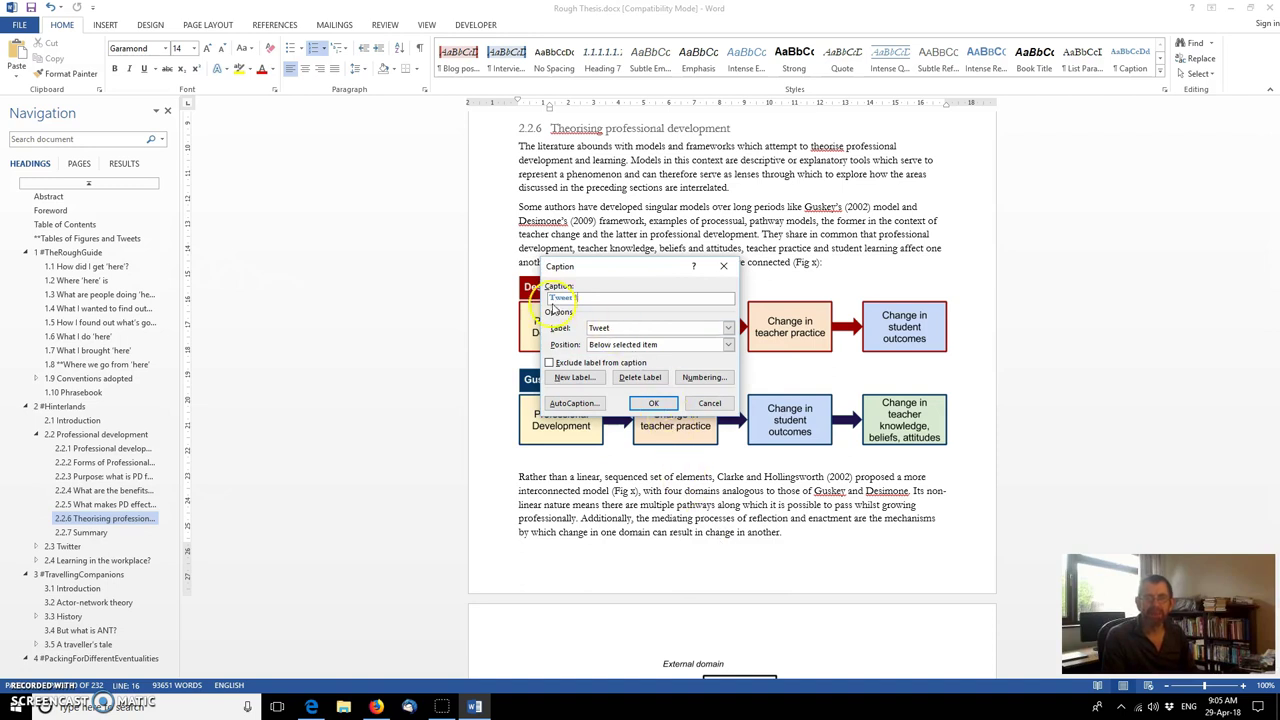
click(576, 302)
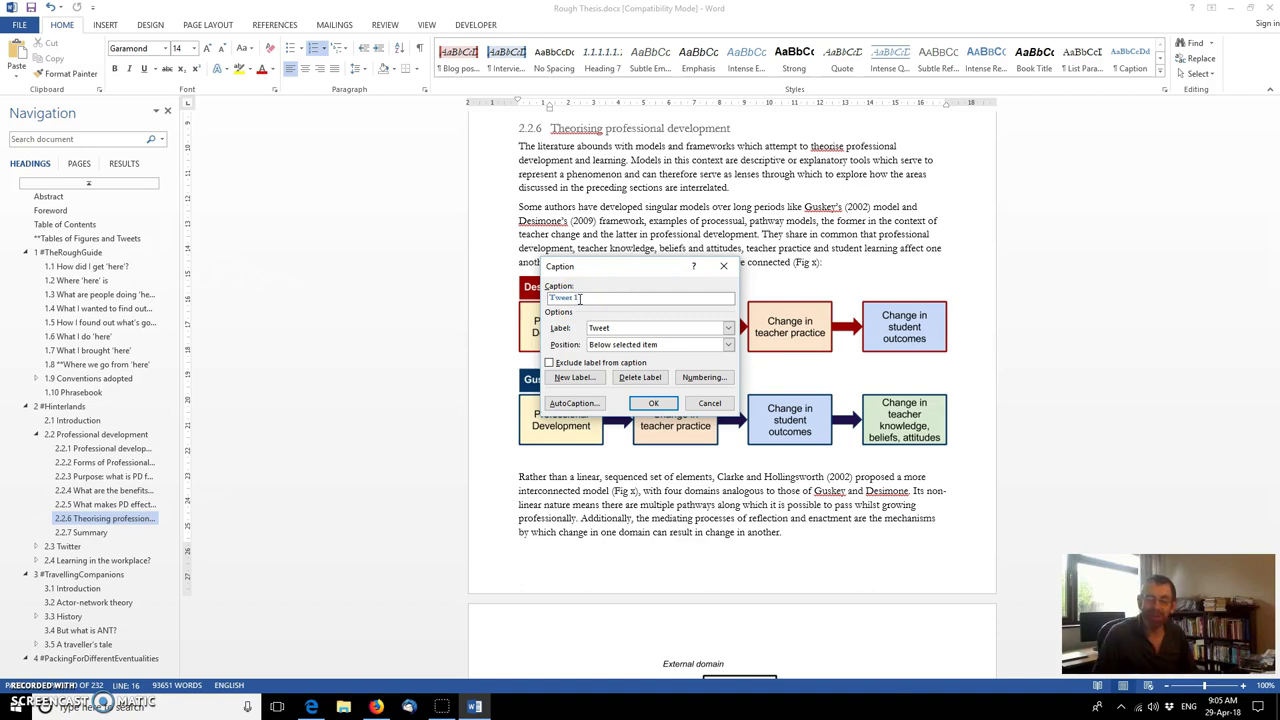
click(574, 377)
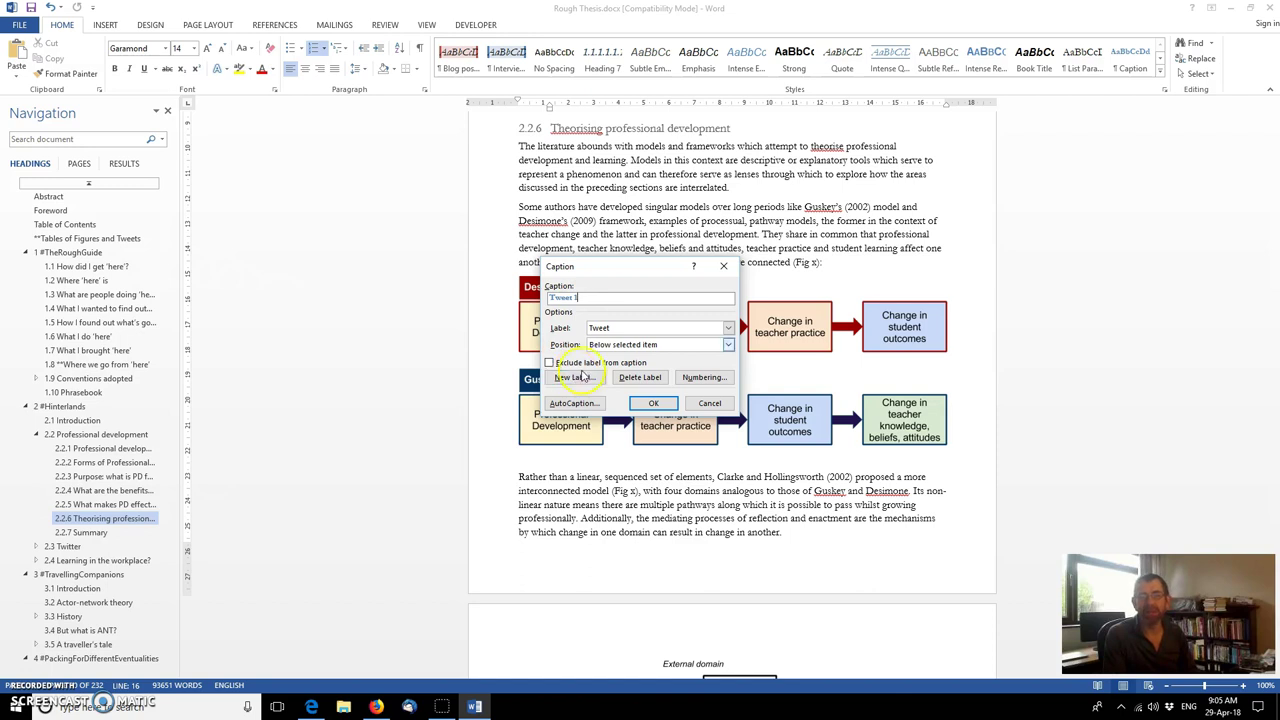
click(729, 328)
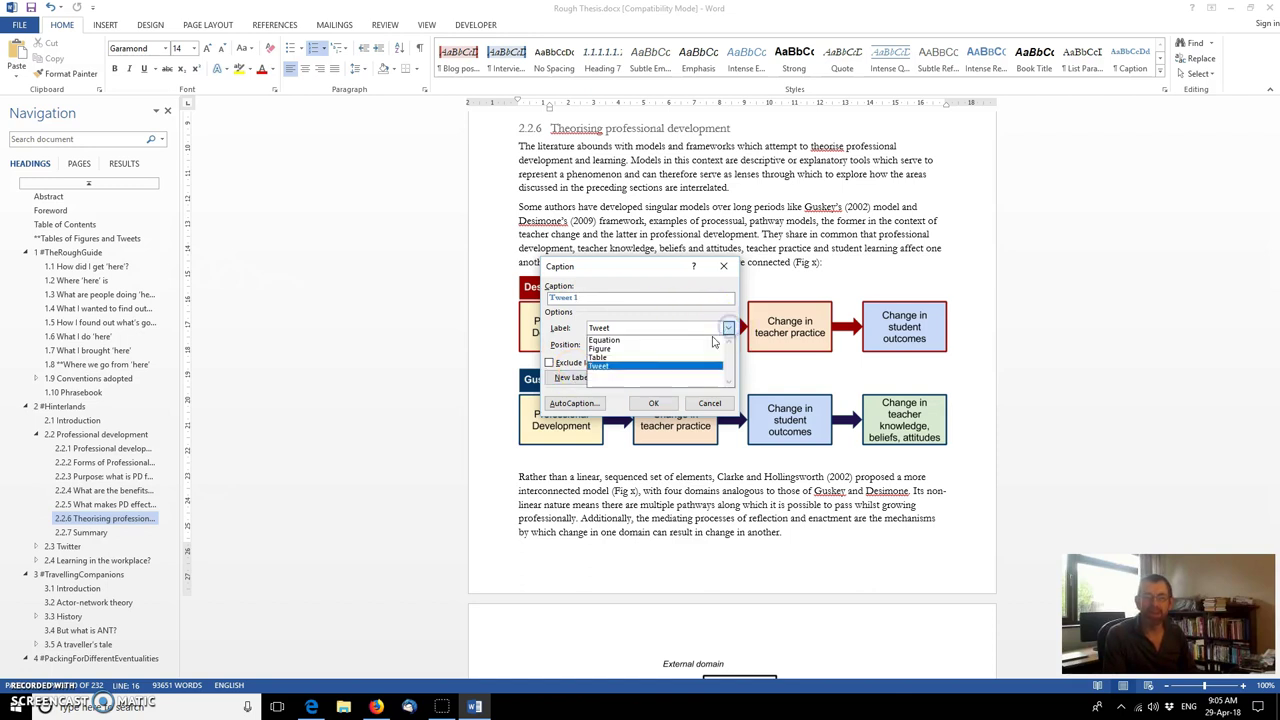
drag(705, 338, 690, 346)
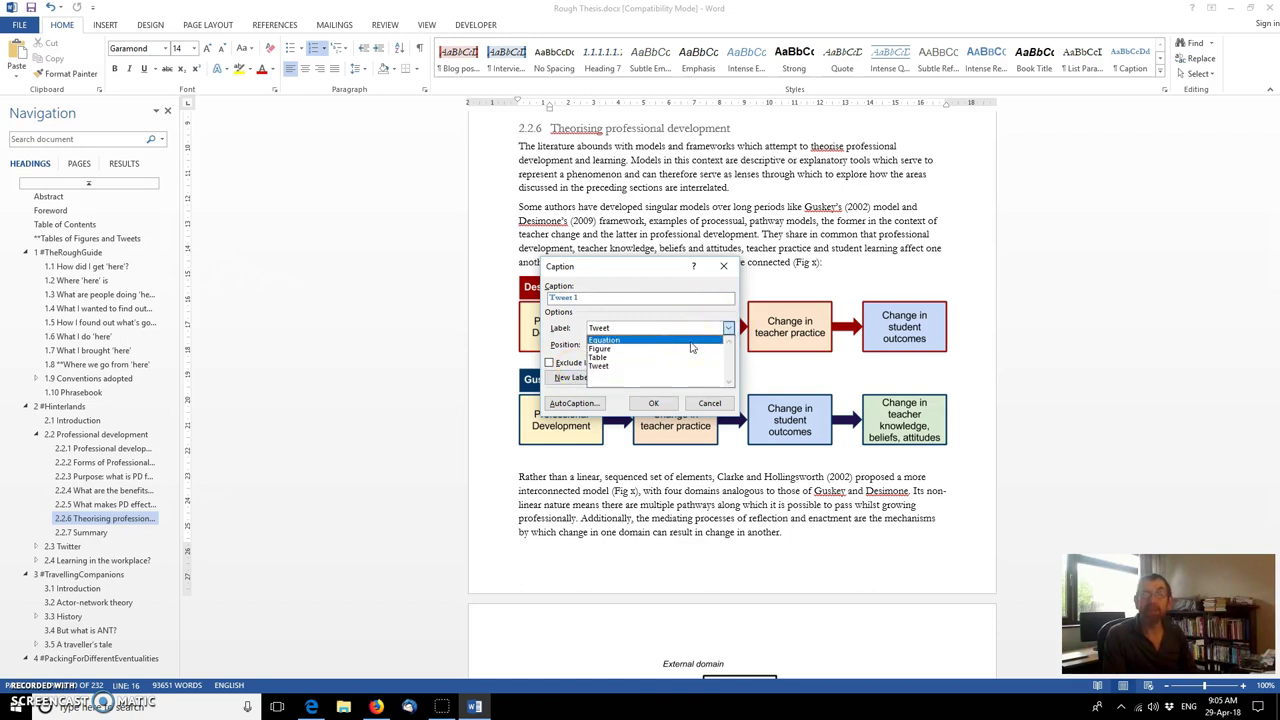
drag(690, 346, 689, 364)
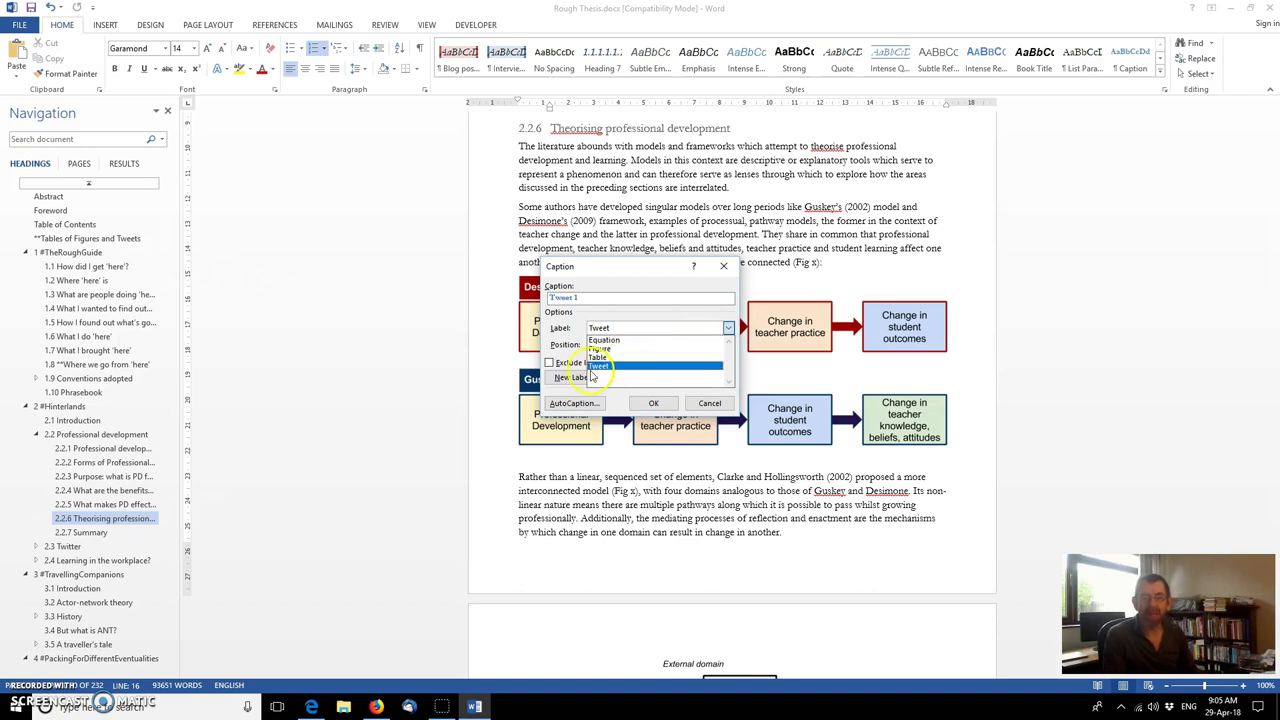
click(567, 331)
click(578, 378)
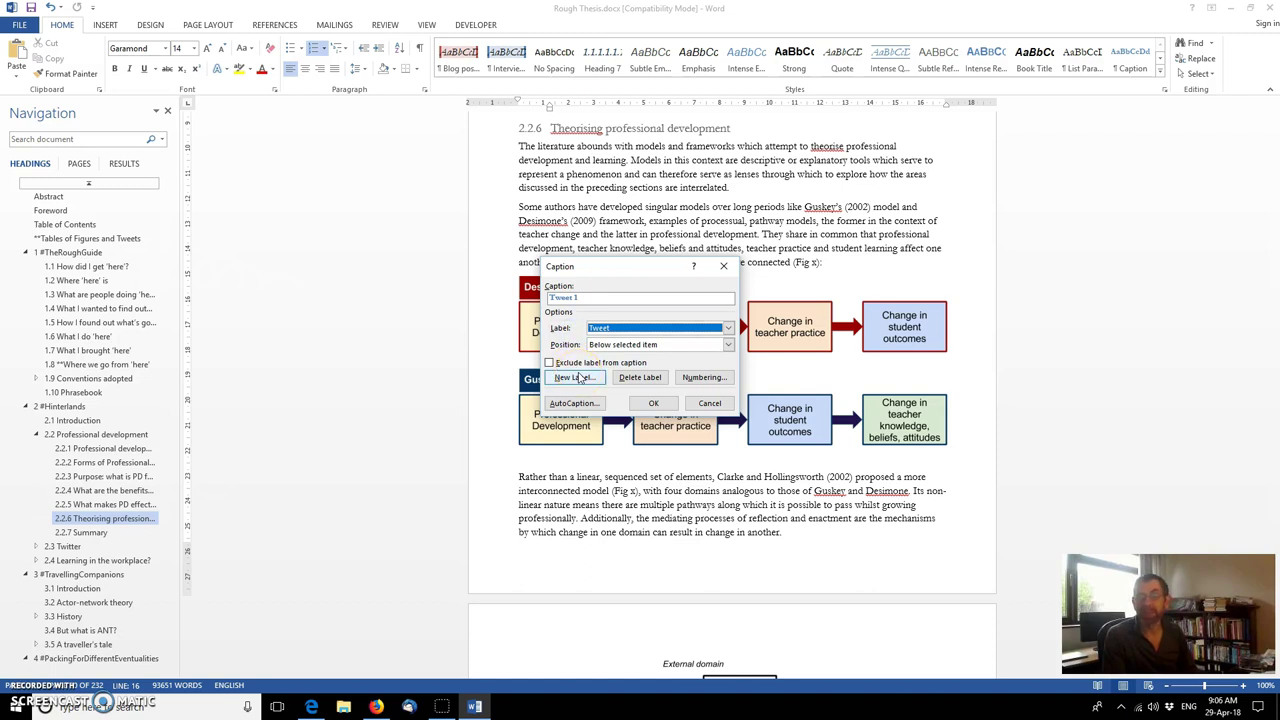
click(578, 378)
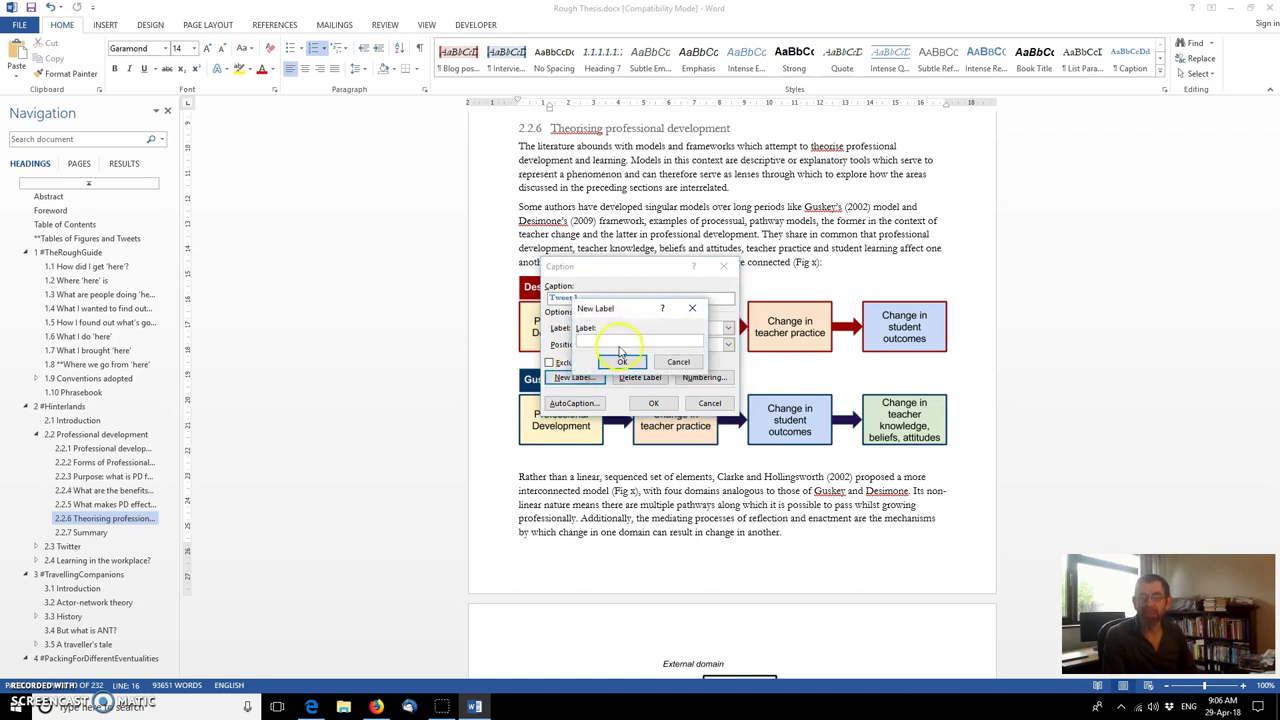
click(625, 344)
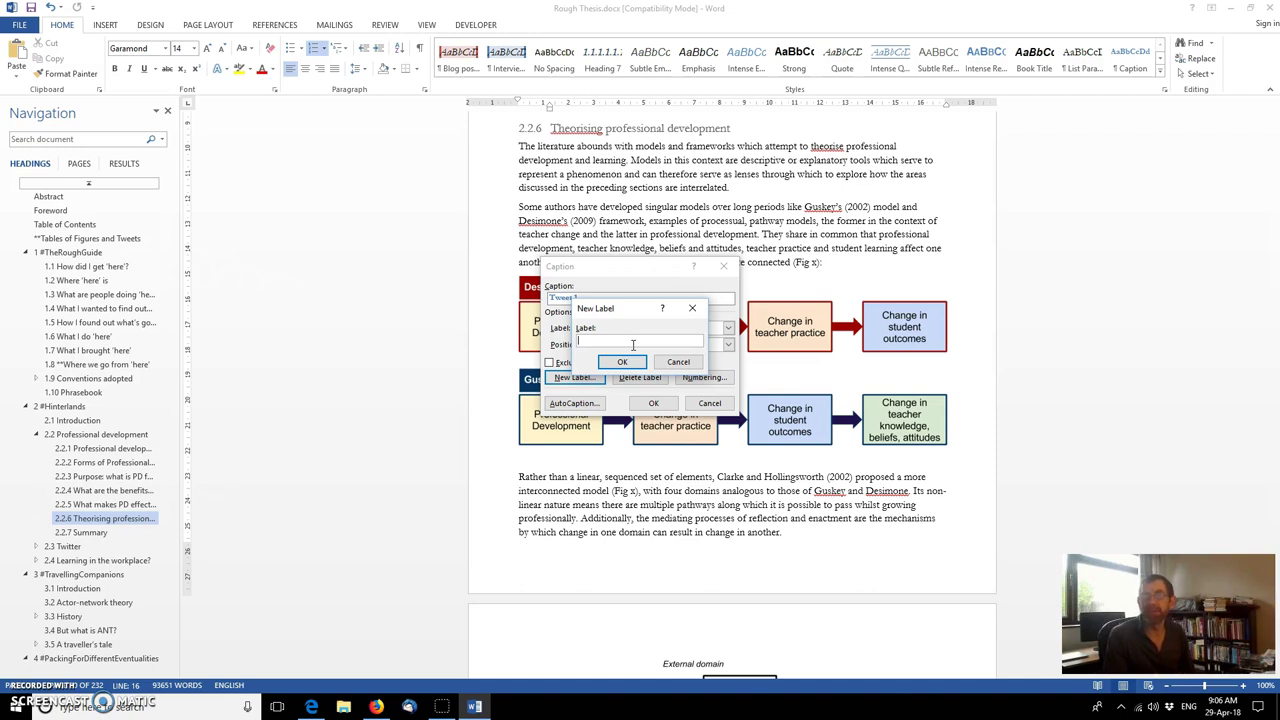
click(677, 362)
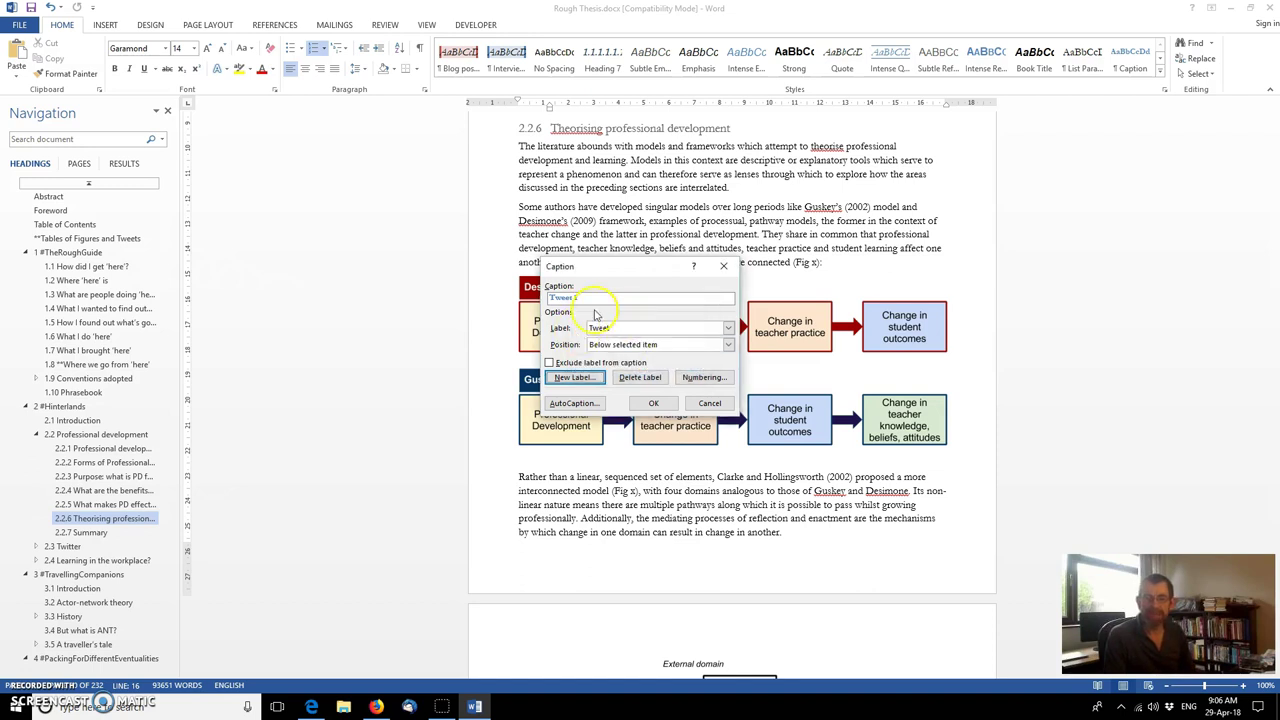
- Insert the caption below the Desimone and Guskey diagram using the Figure label
click(728, 328)
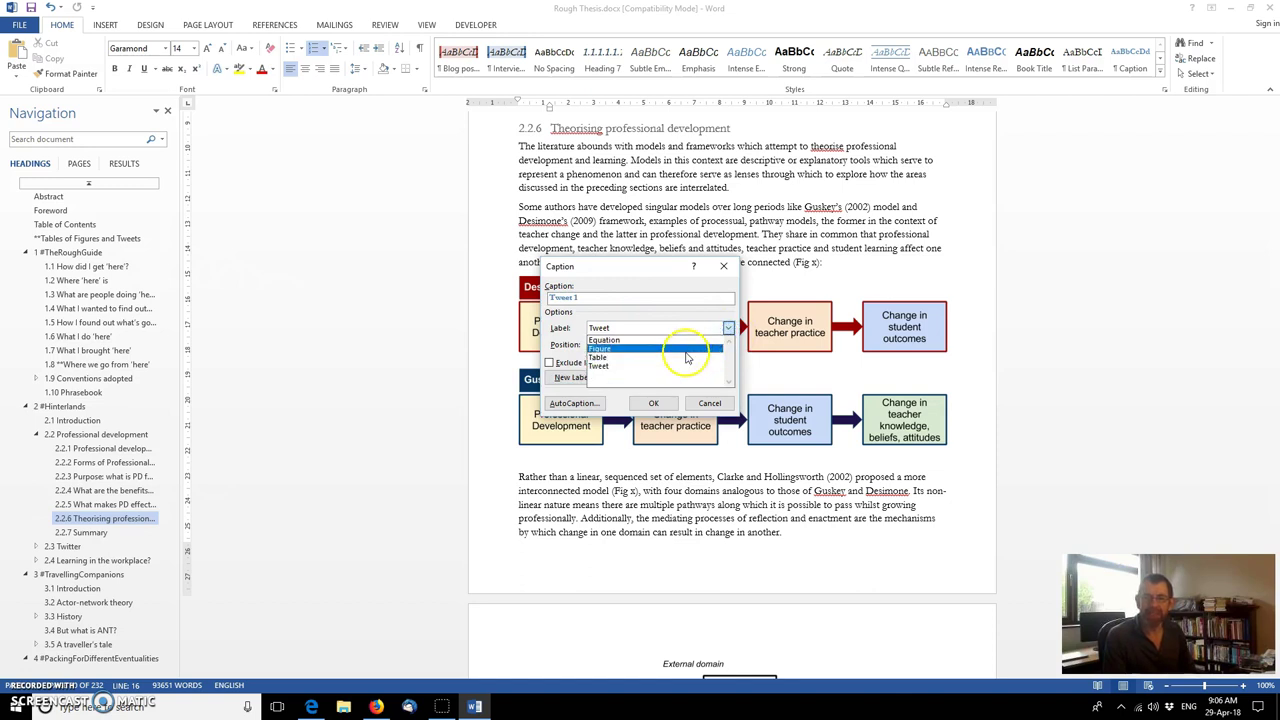
click(686, 349)
click(587, 298)
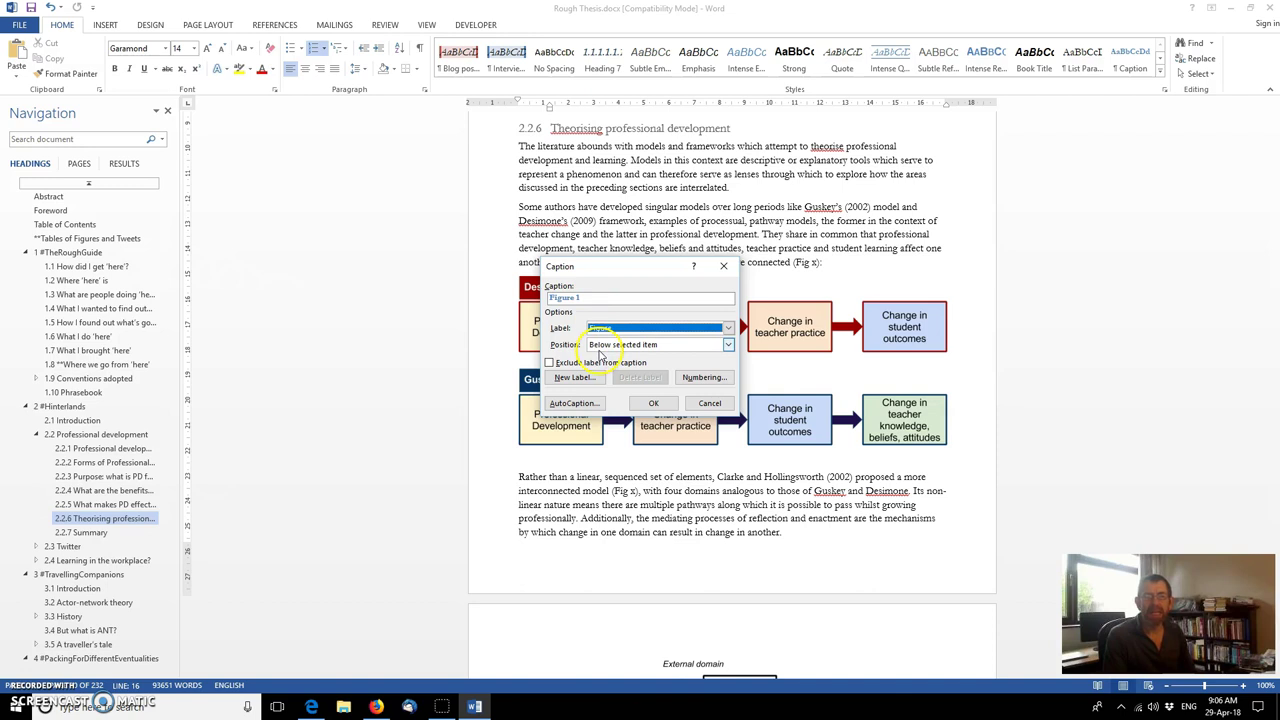
click(654, 405)
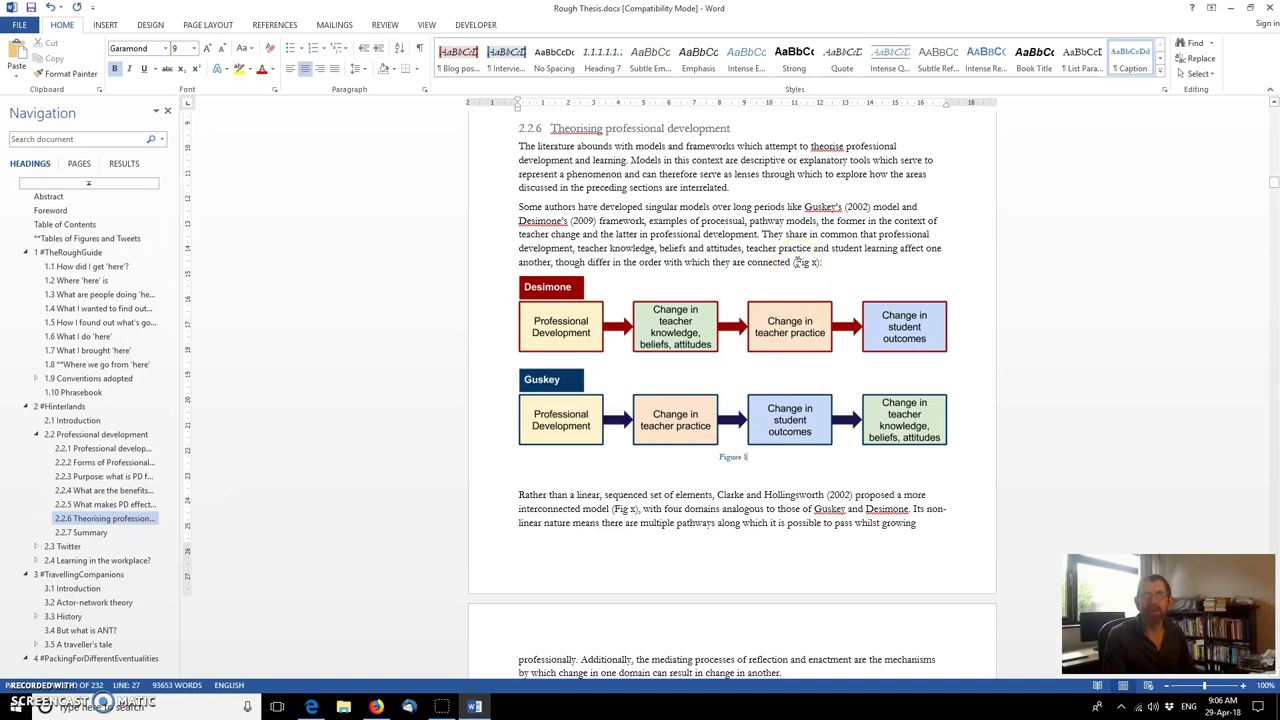
- Replace the placeholder "x" with 1 in the "(Fig x)" mention above the Desimone and Guskey diagram
double_click(810, 262)
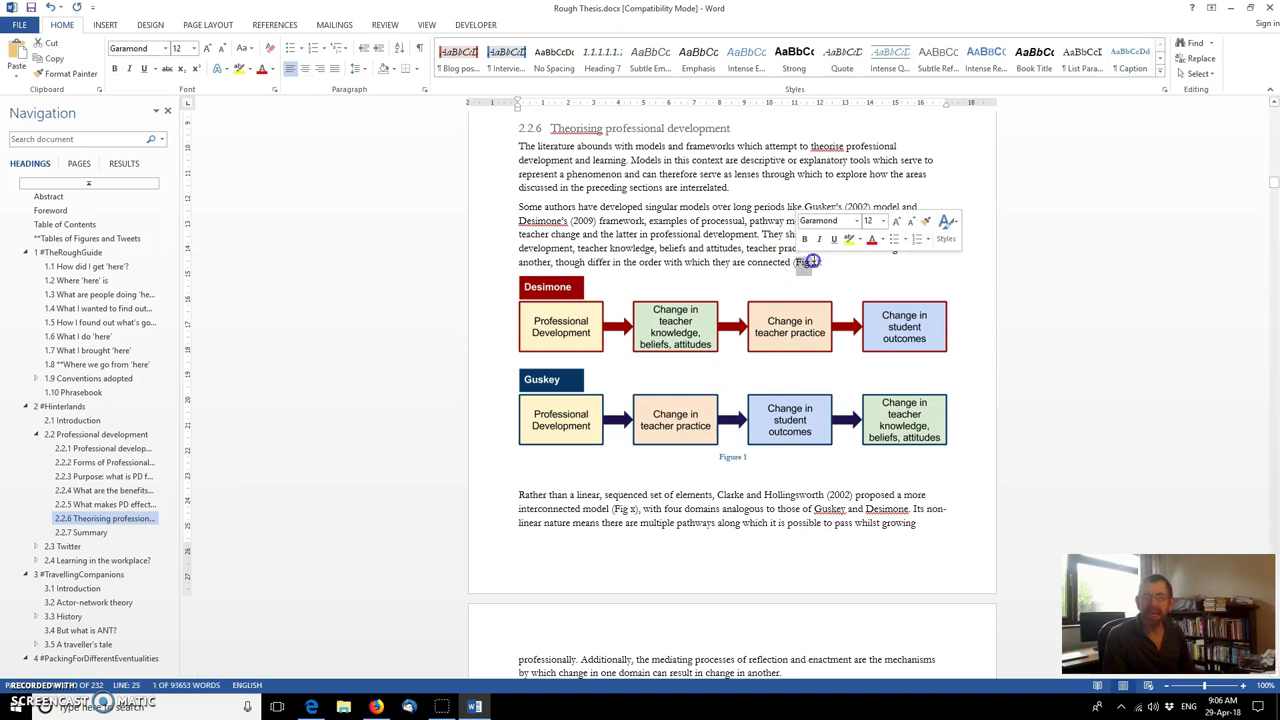
click(815, 262)
text(:)
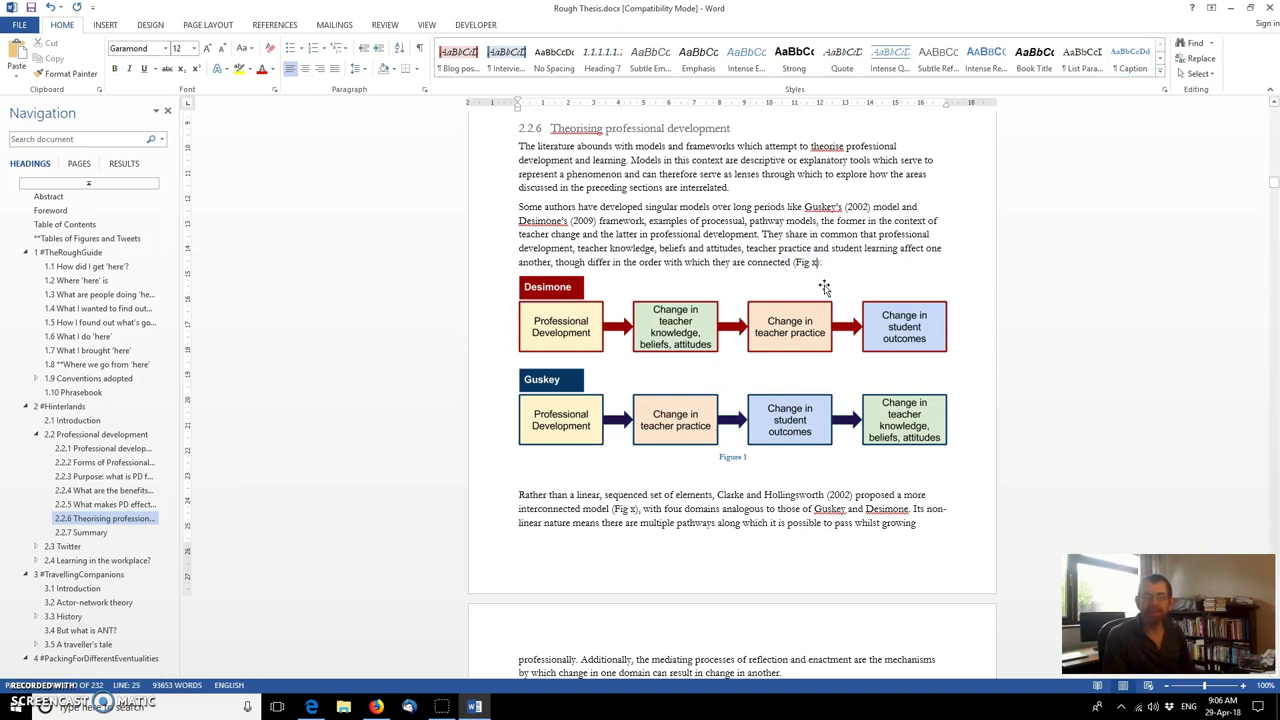
key(Left)
key(Left)
key(BackSpace)
text(1)
- Replace "Fig 1" above the Desimone and Guskey diagram with a hyperlinked cross-reference to the entire Figure 1 caption
double_click(803, 261)
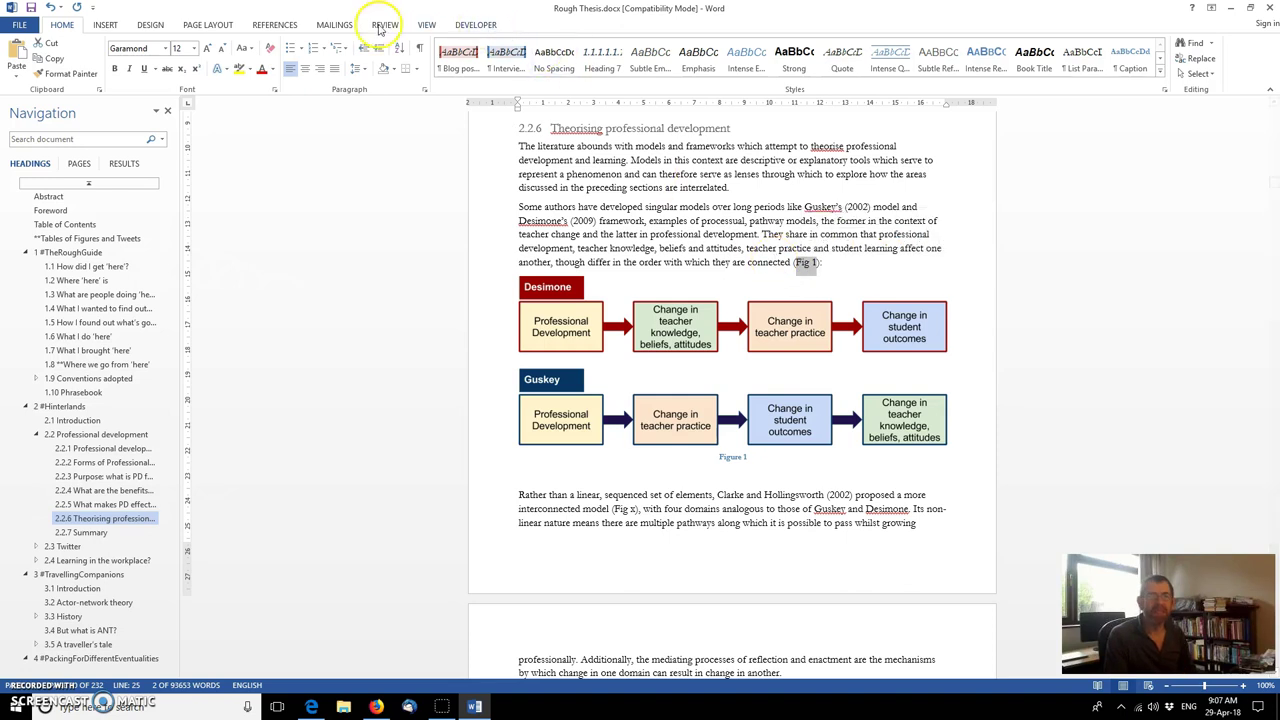
click(276, 24)
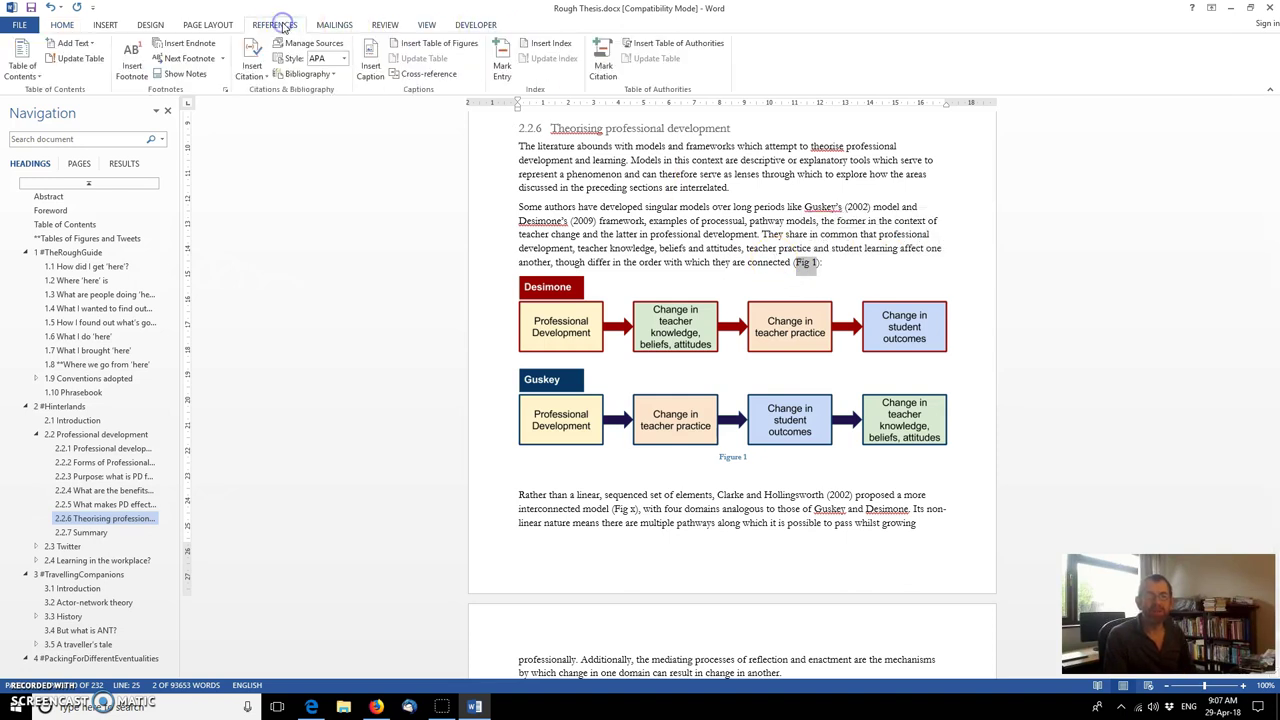
click(425, 76)
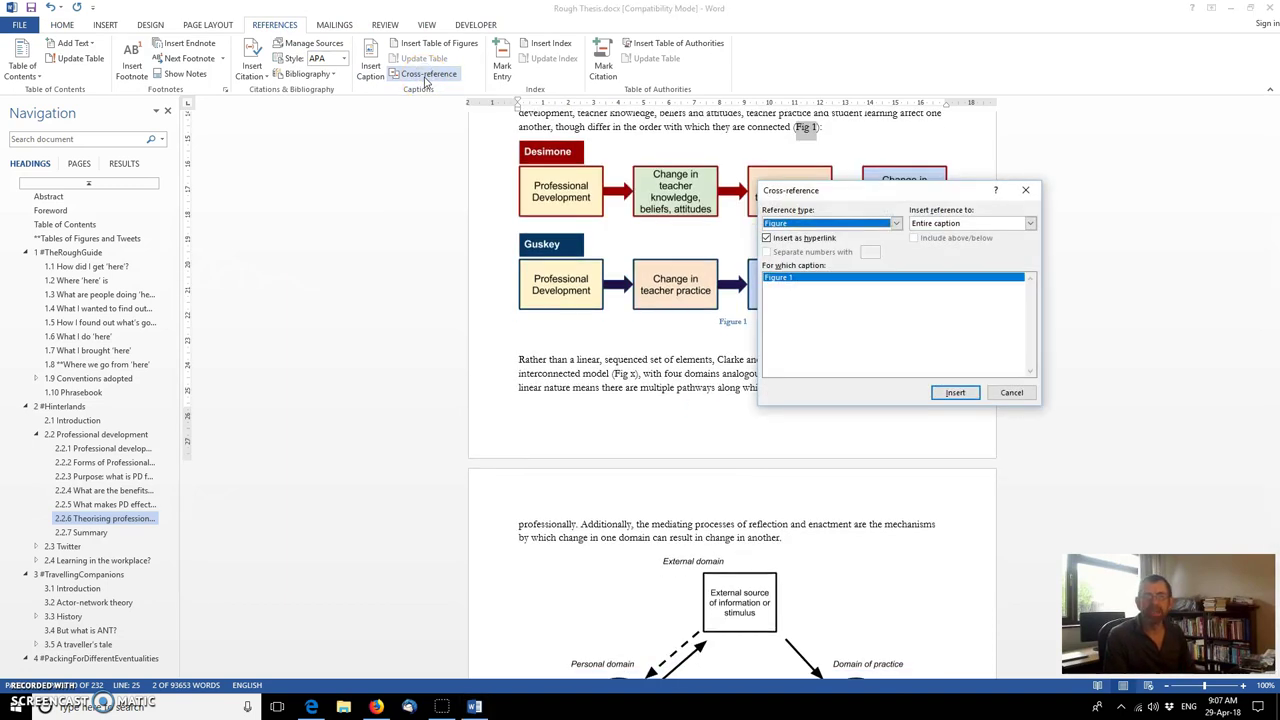
click(895, 223)
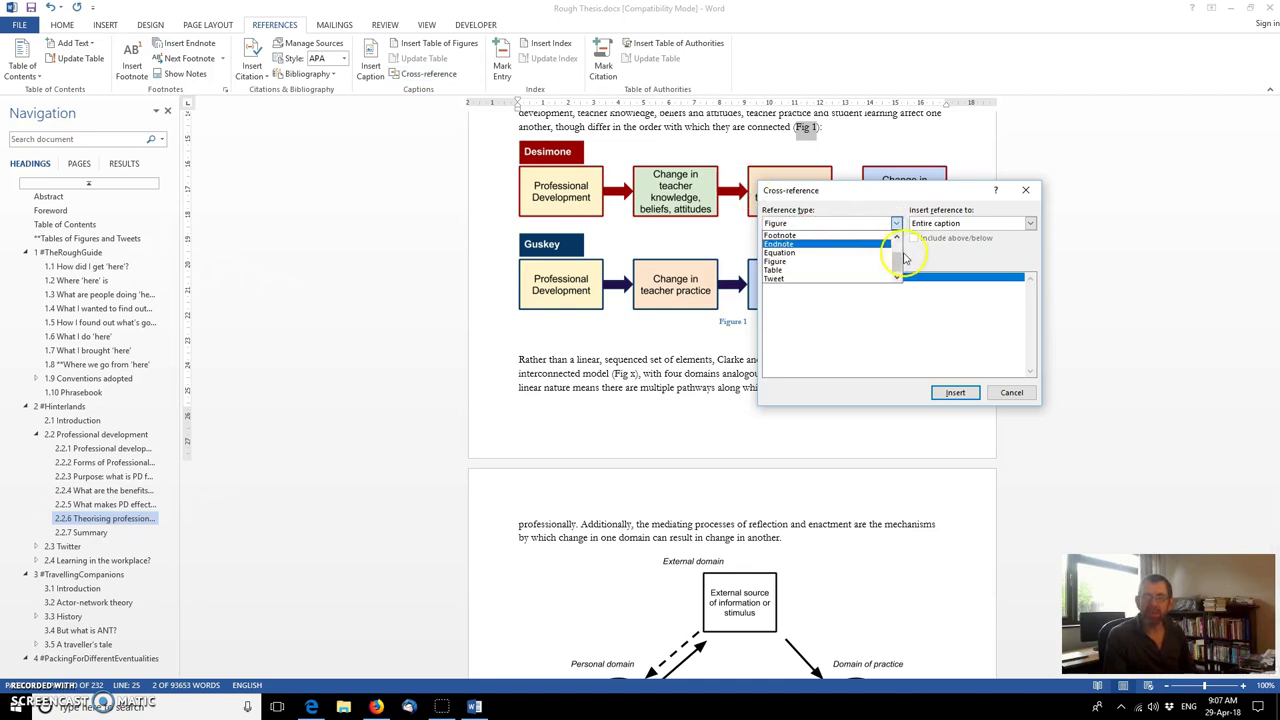
click(897, 234)
click(897, 234)
click(878, 235)
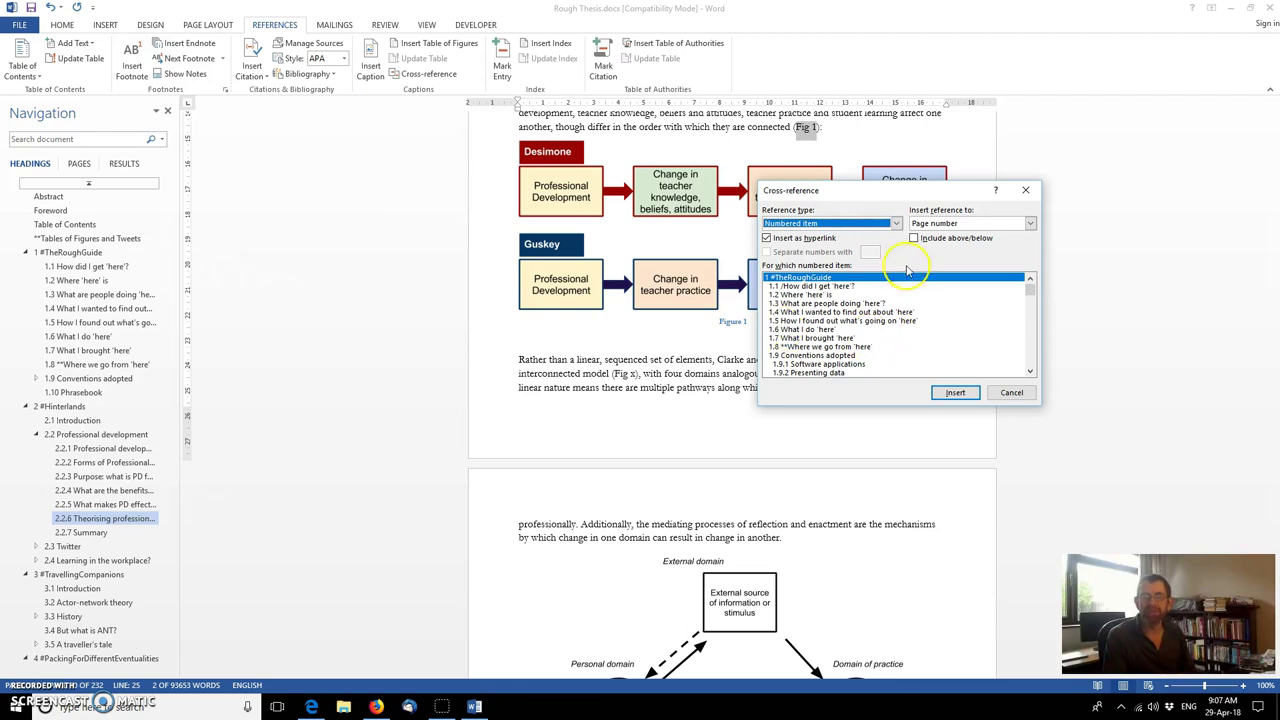
click(896, 223)
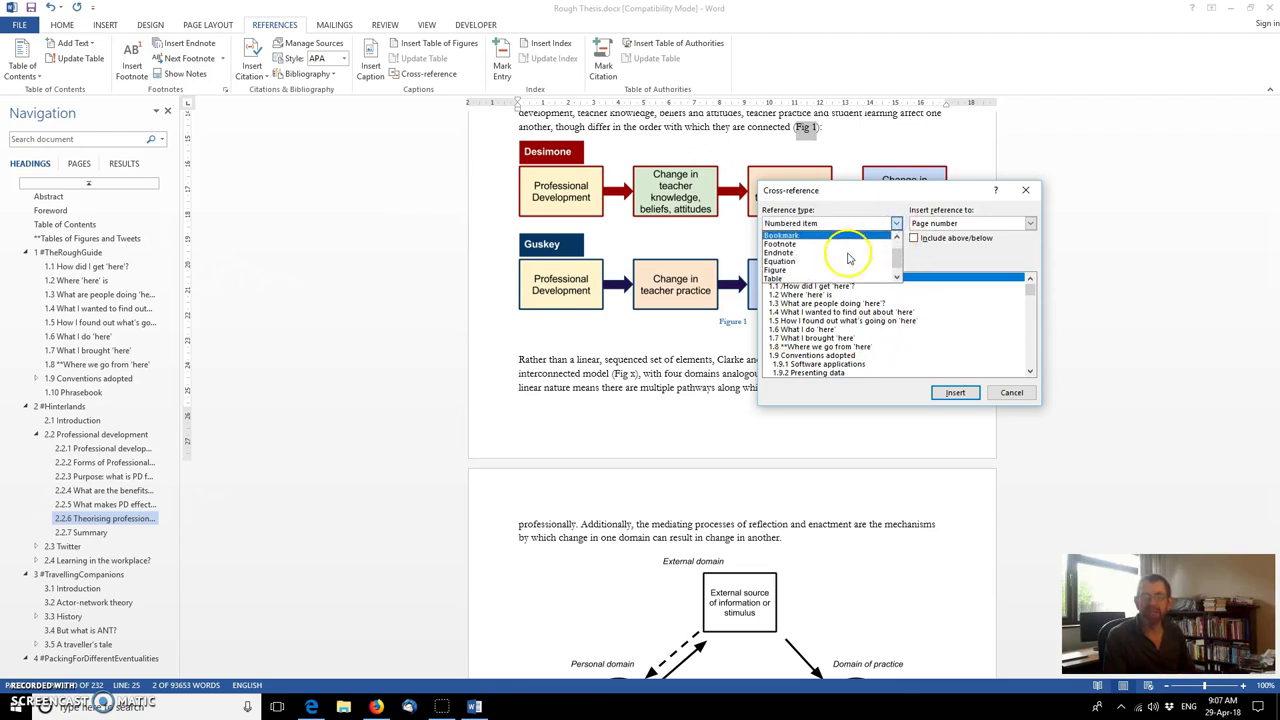
click(828, 271)
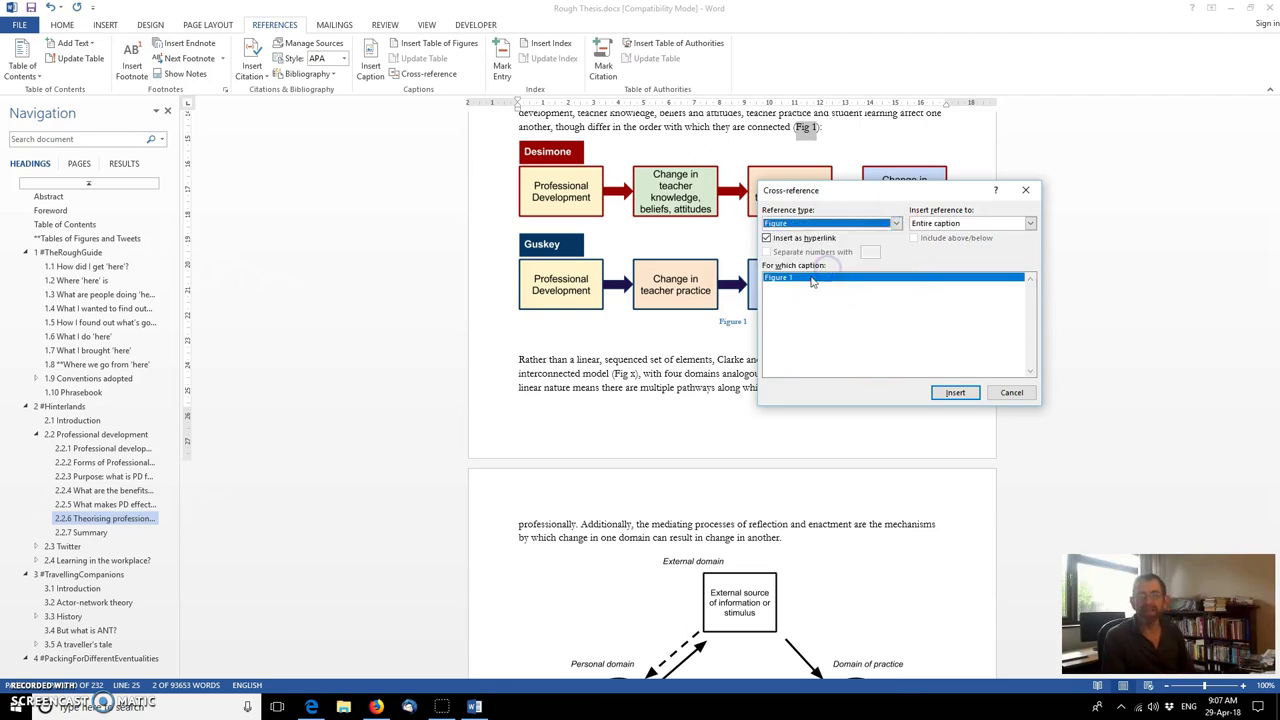
click(787, 279)
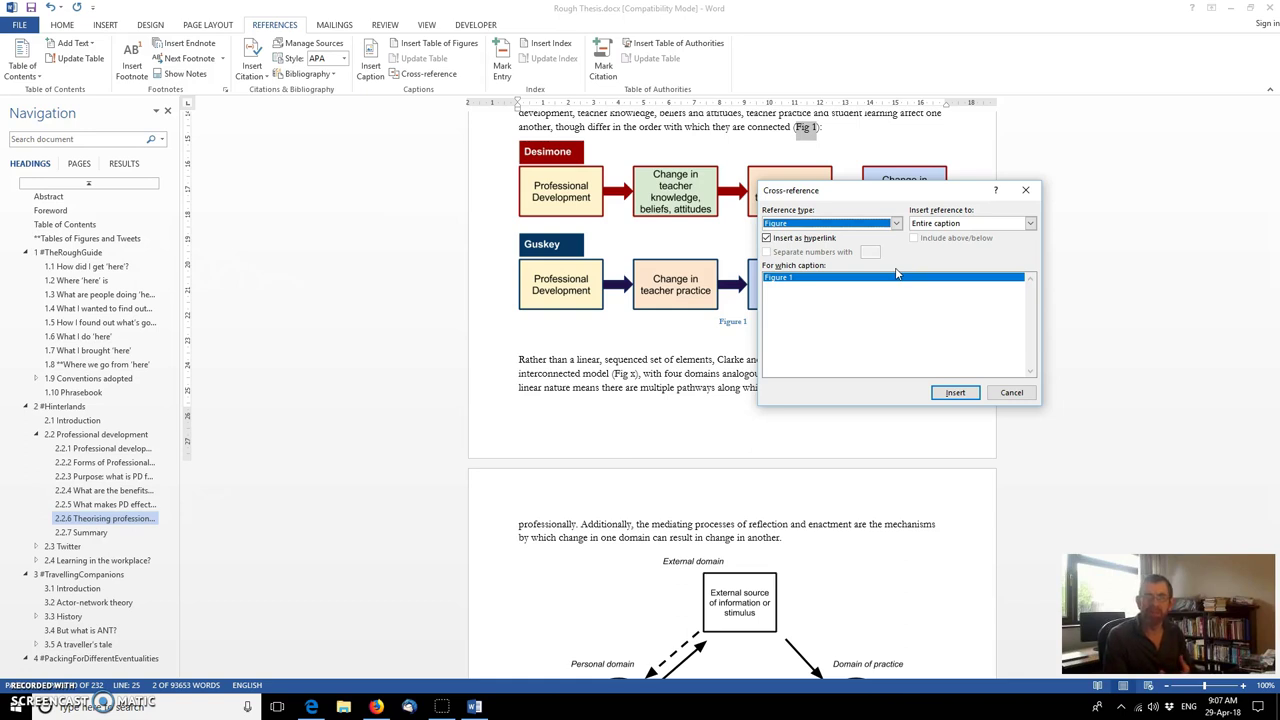
click(955, 392)
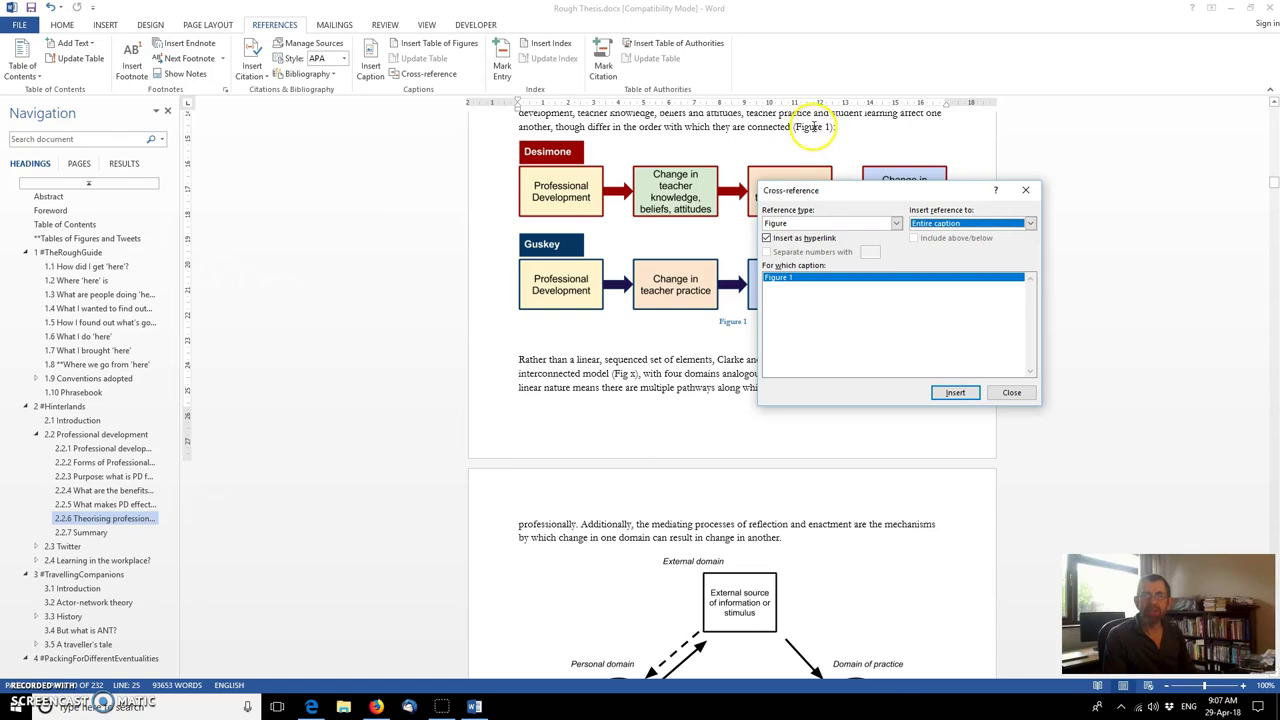
click(1011, 392)
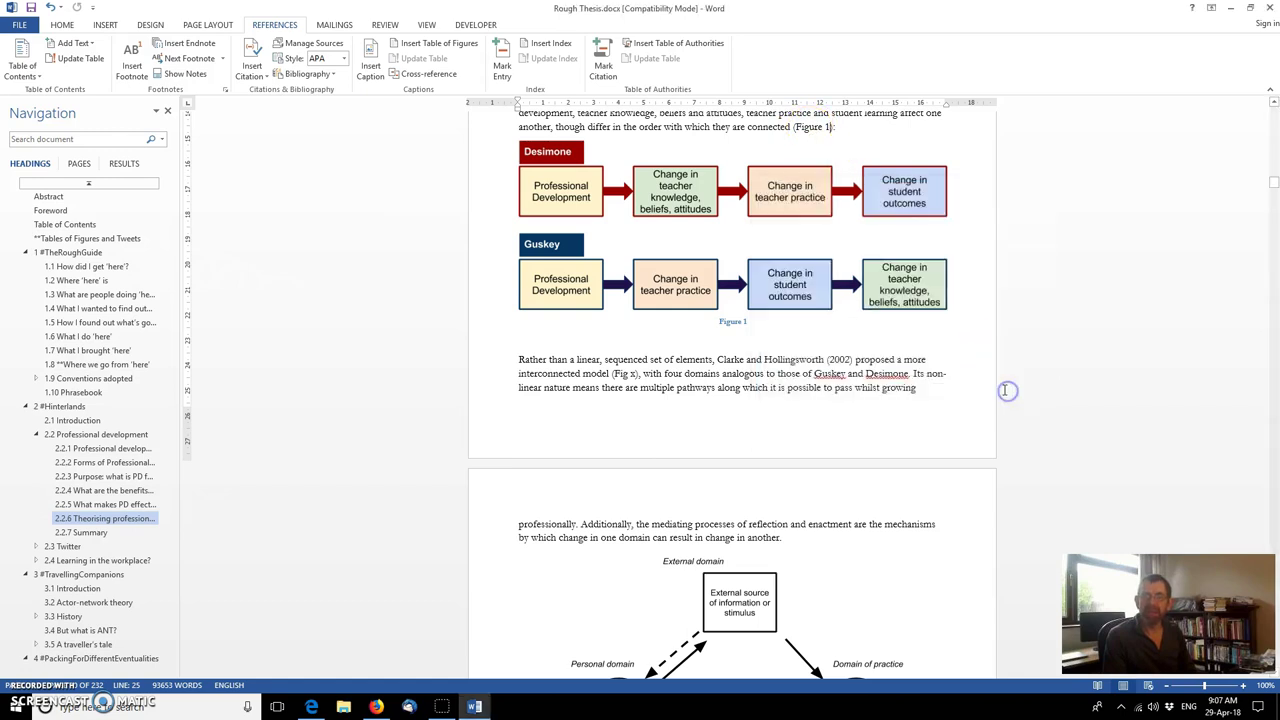
click(810, 127)
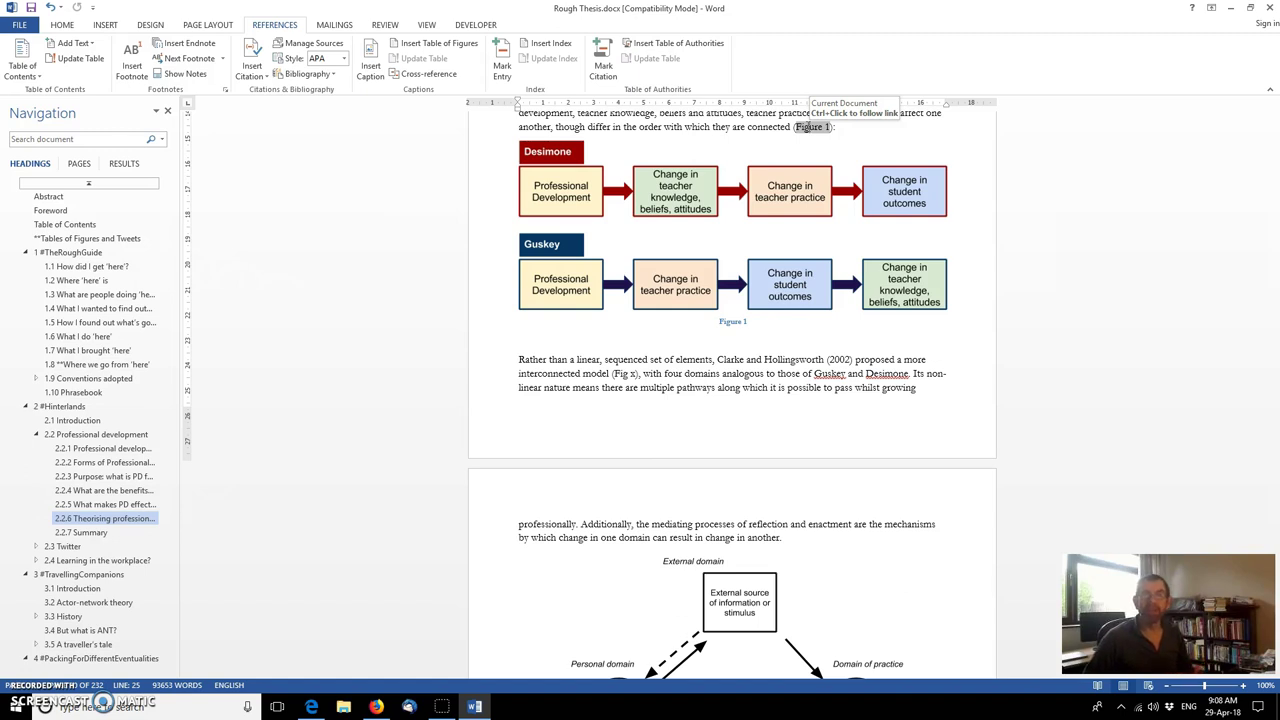
click(765, 128)
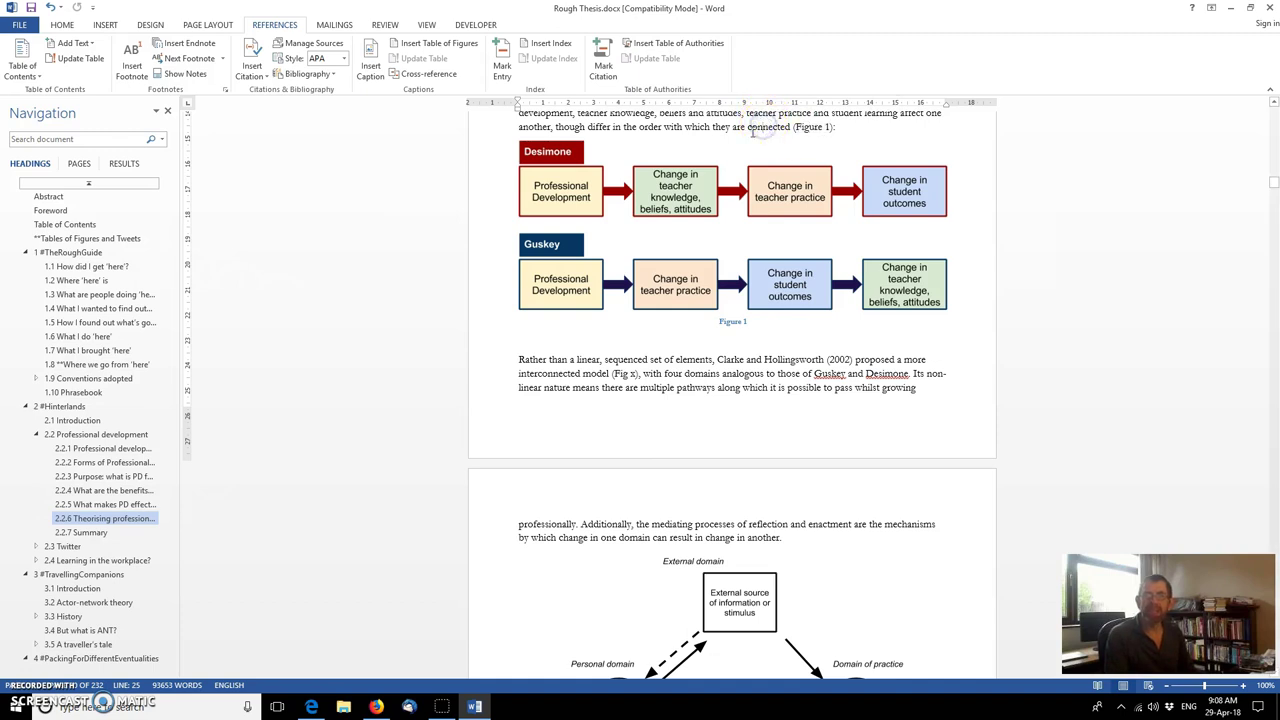
click(802, 127)
click(725, 188)
- Insert a caption with the Figure label below the domain diagram showing enactment and reflection arrows on the following page
scroll(725, 188, down, 3)
scroll(725, 188, down, 3)
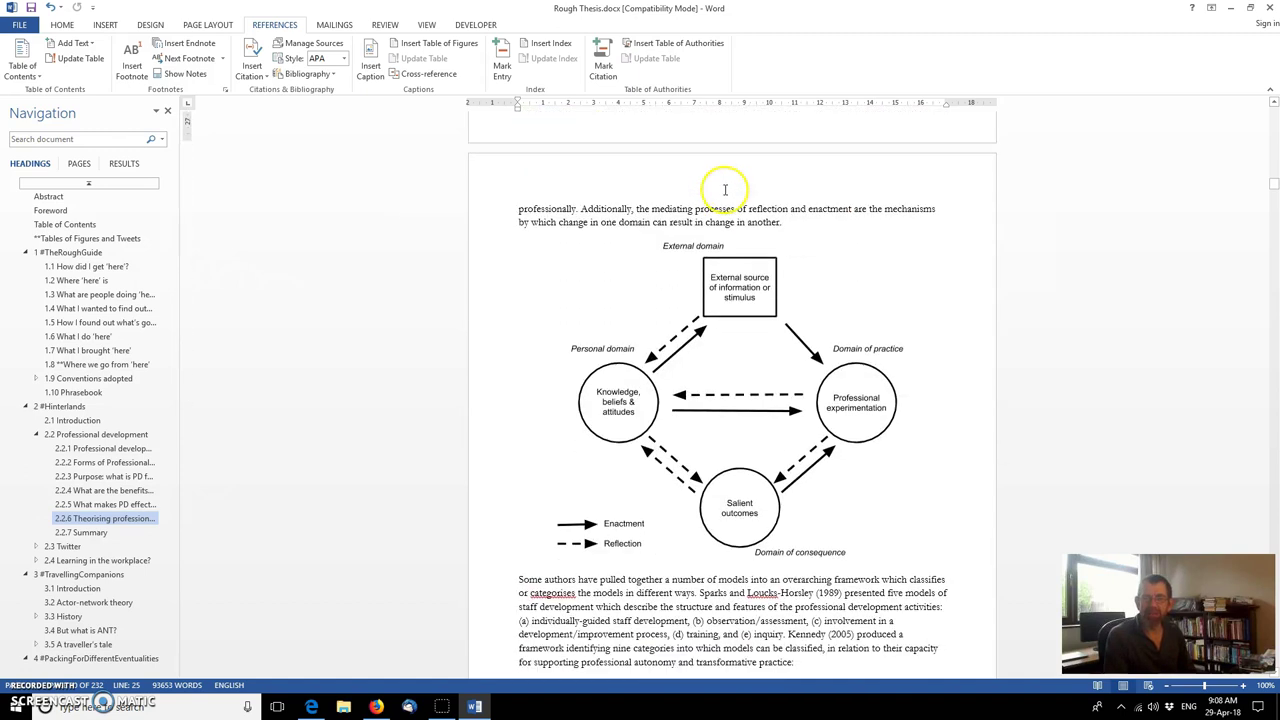
click(750, 300)
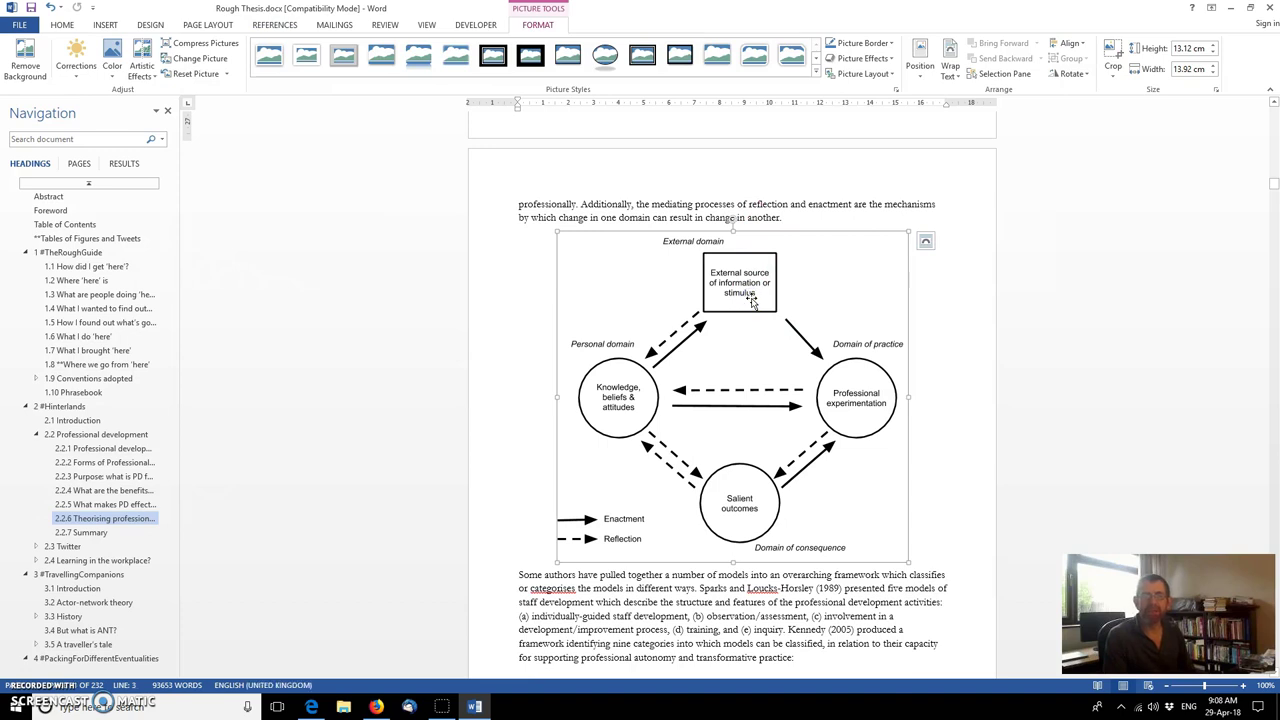
right_click(748, 298)
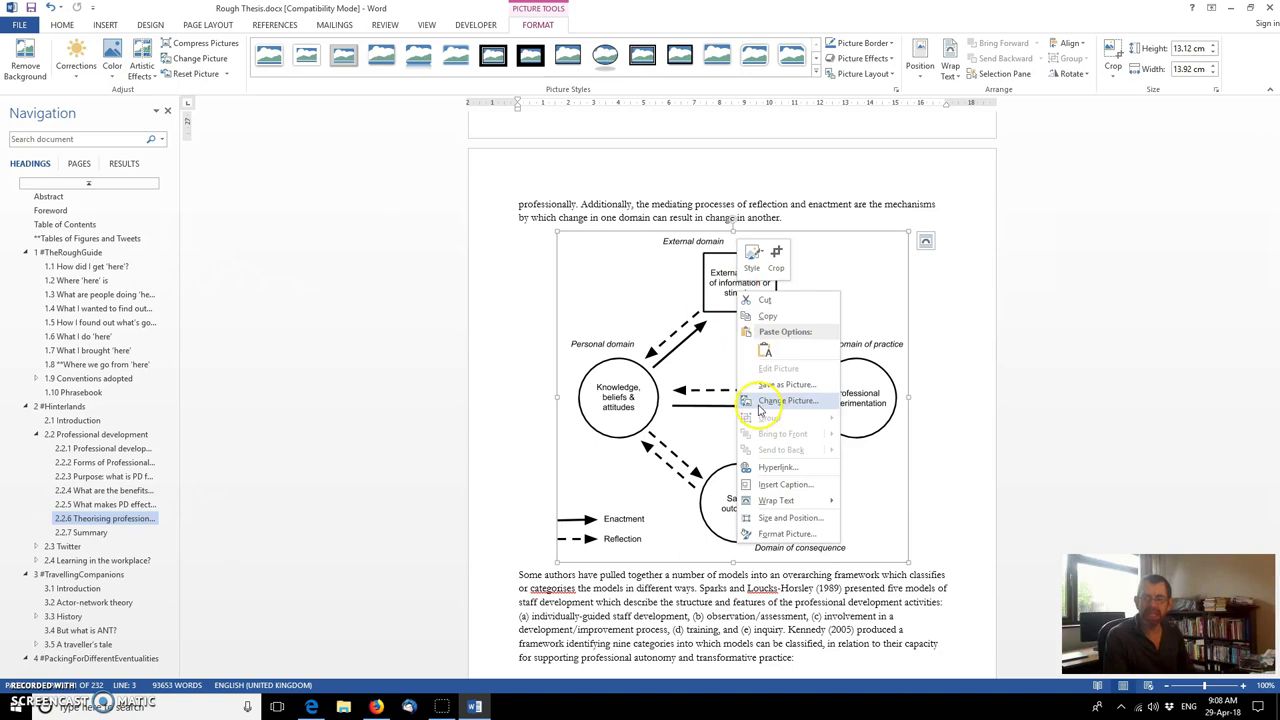
click(780, 486)
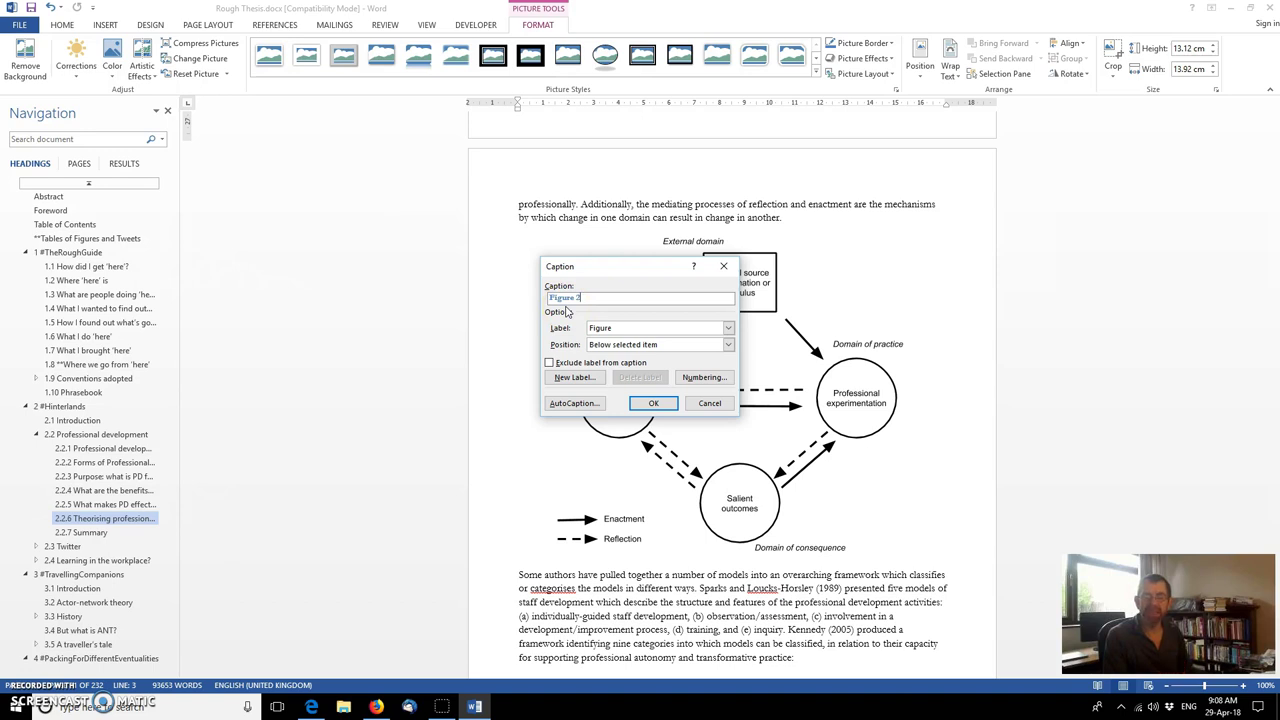
click(656, 404)
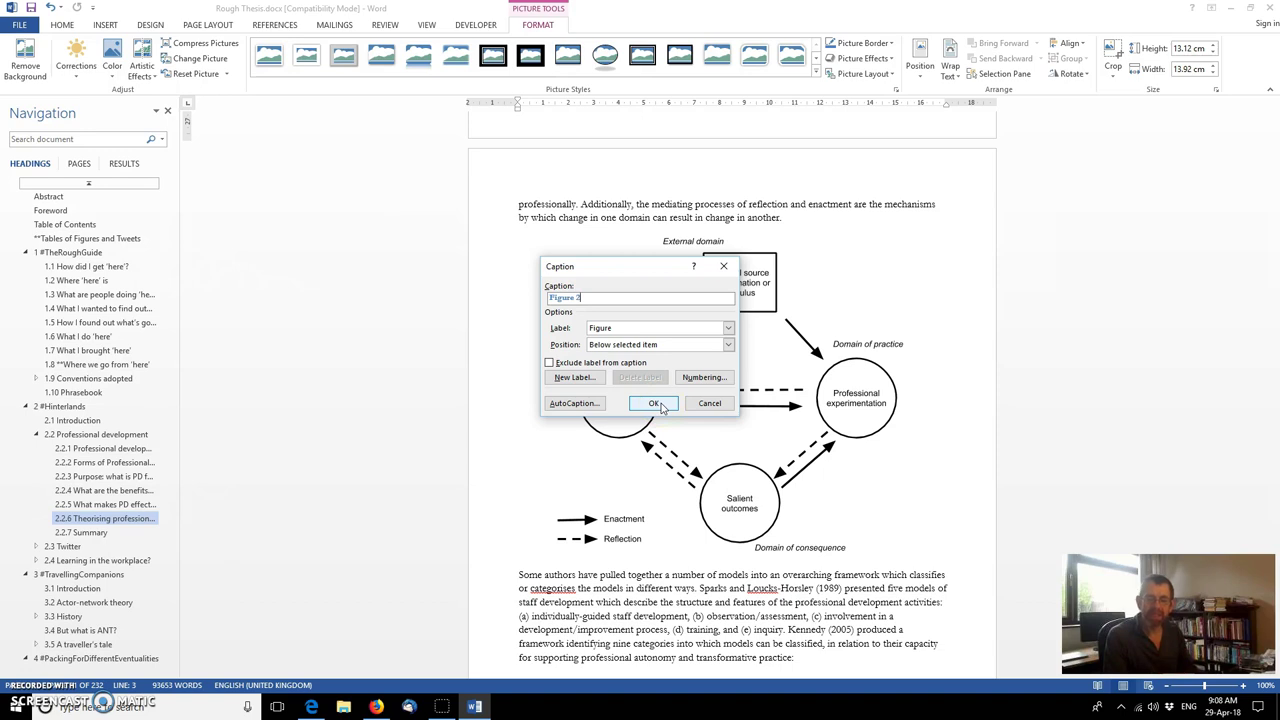
click(656, 404)
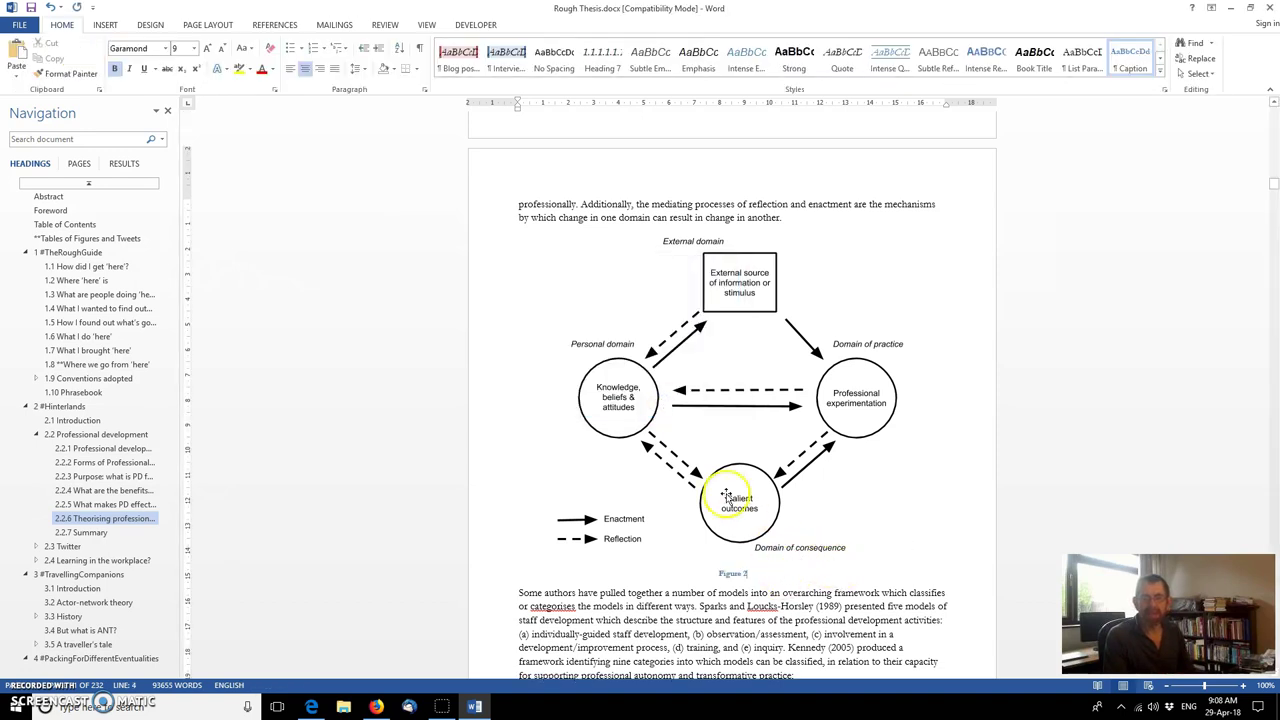
- Replace the "Fig x" mention in the Clarke and Hollingsworth paragraph with a hyperlinked cross-reference to the entire Figure 2 caption
scroll(714, 457, up, 4)
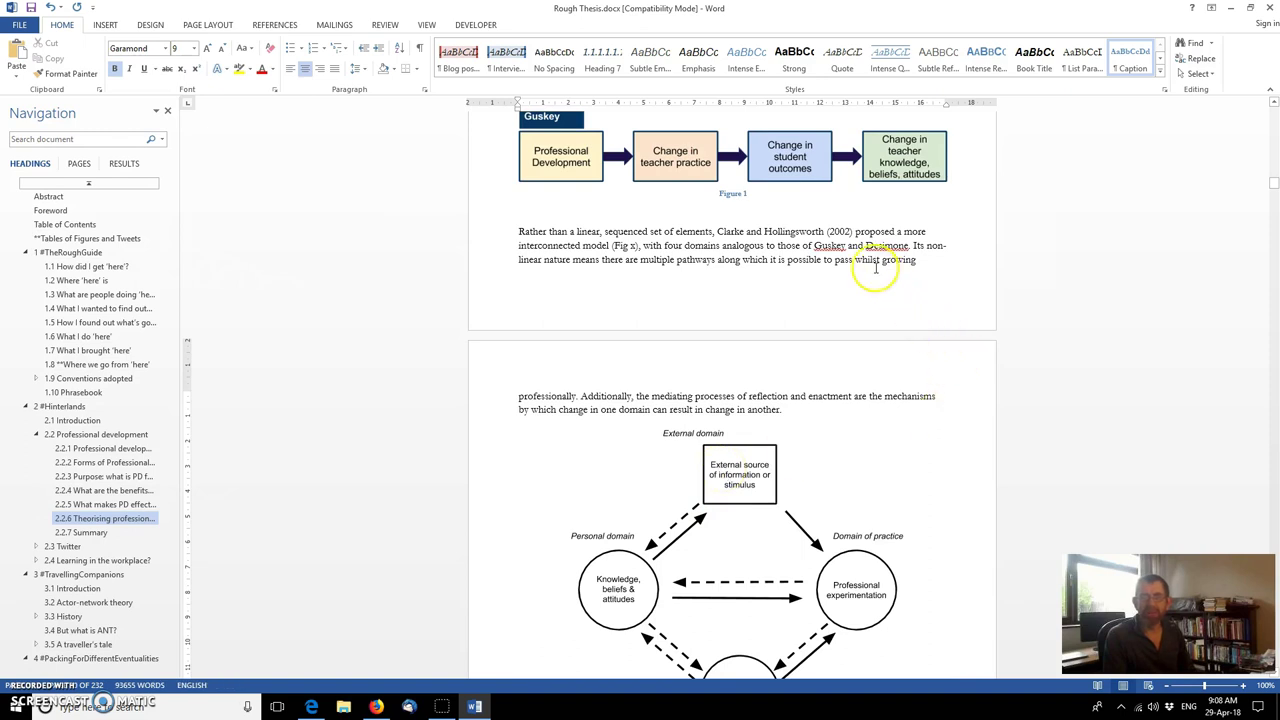
drag(640, 245, 613, 245)
click(634, 245)
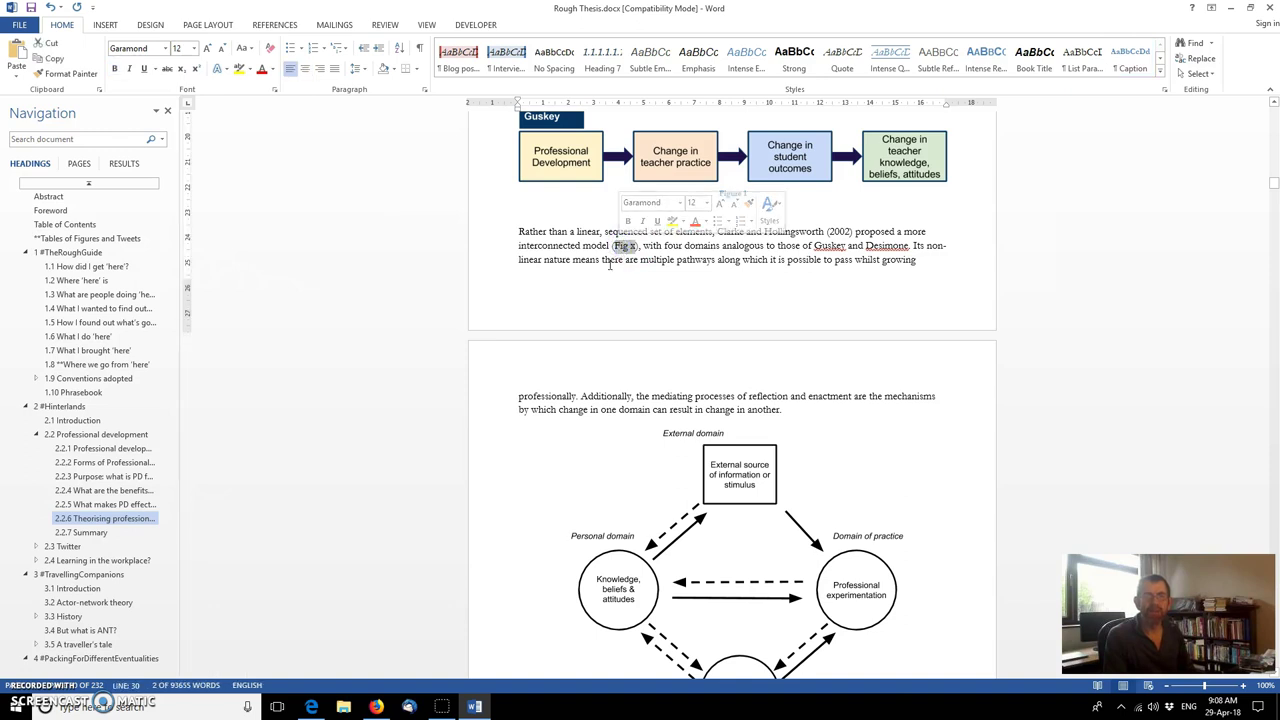
click(272, 25)
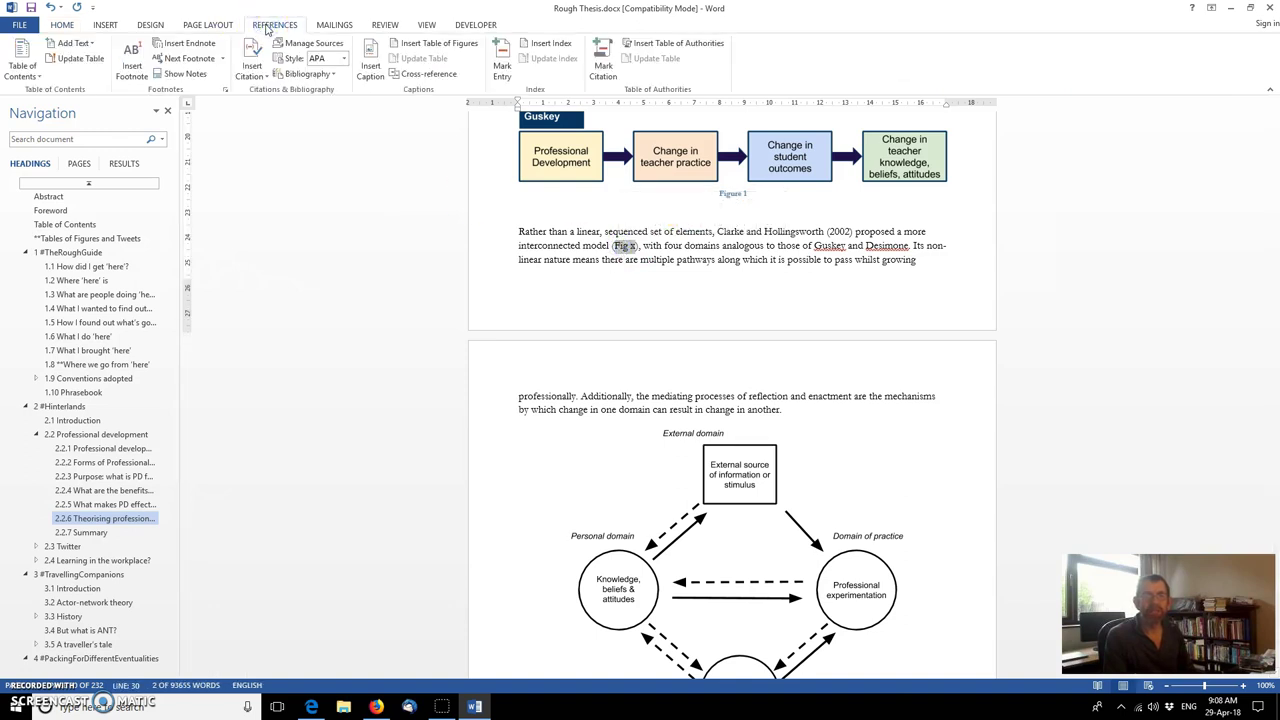
click(429, 74)
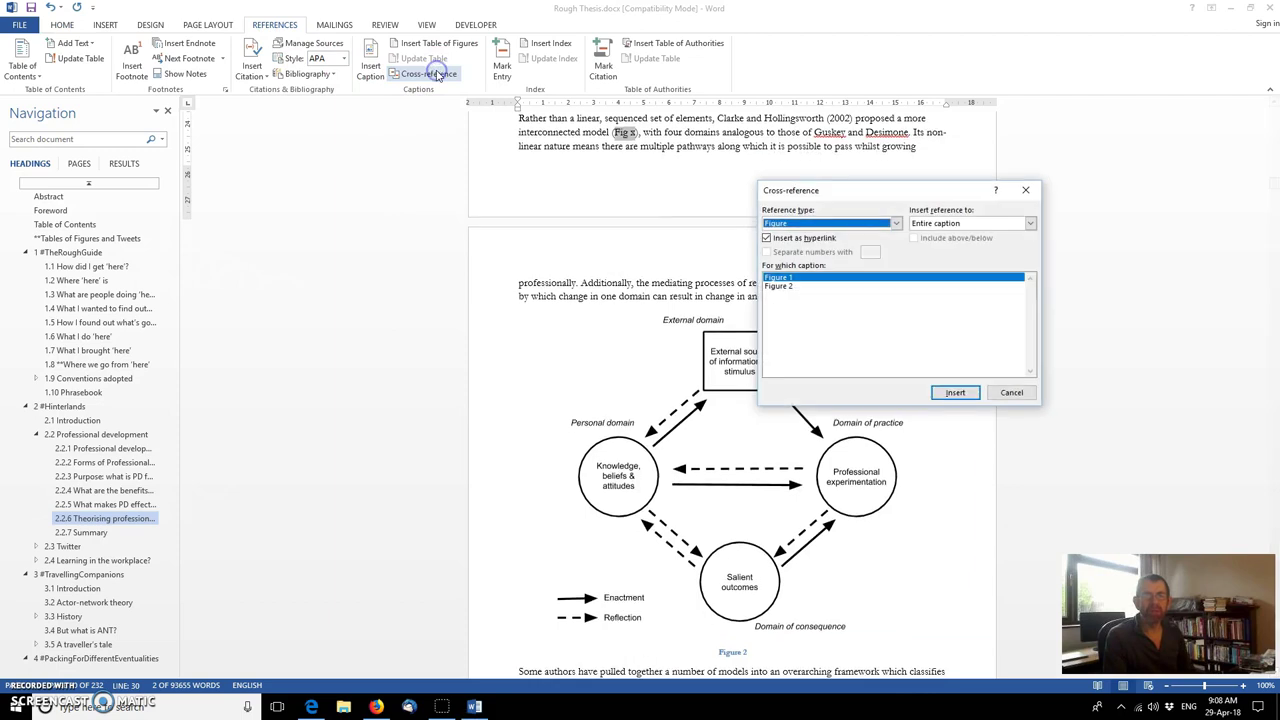
click(792, 288)
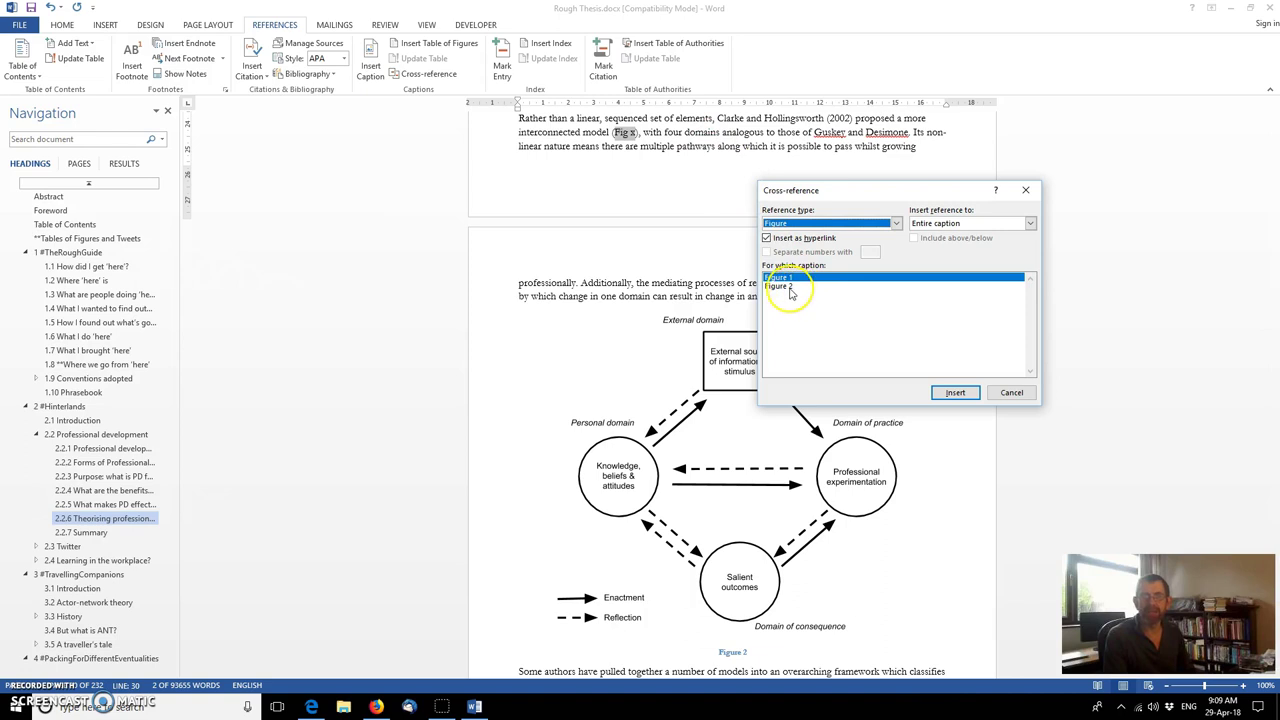
click(790, 288)
click(962, 392)
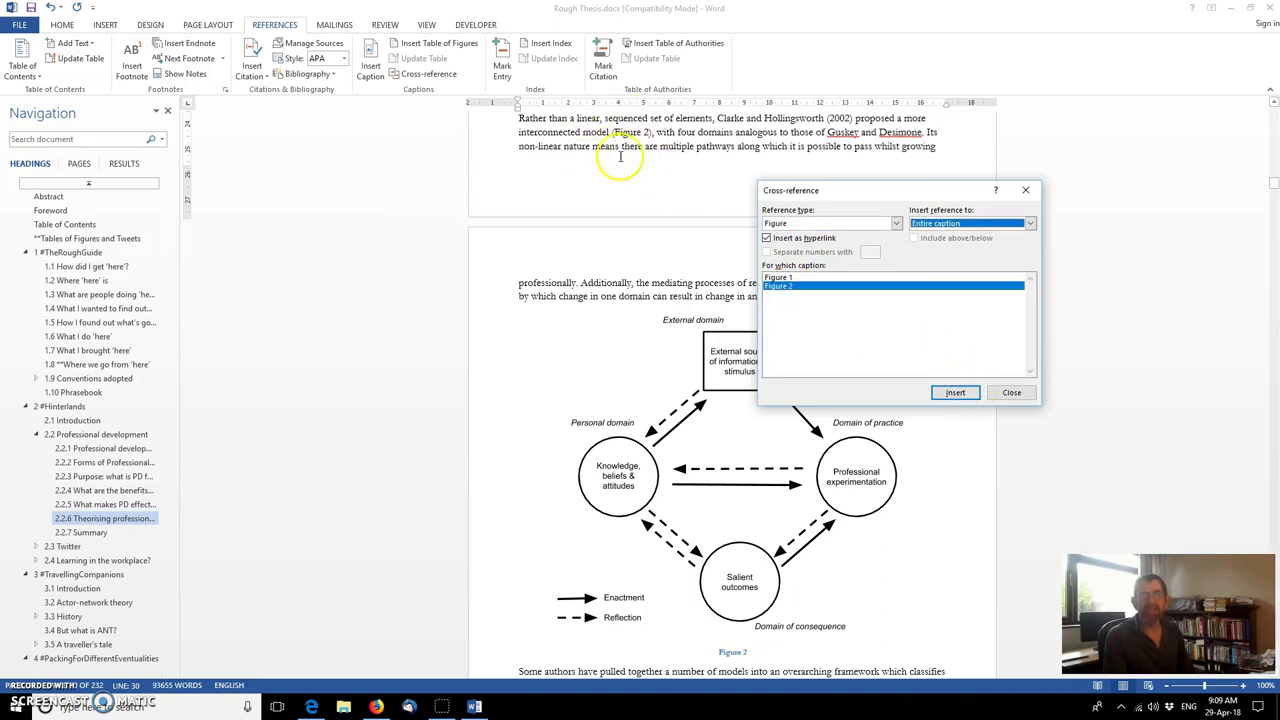
click(1025, 392)
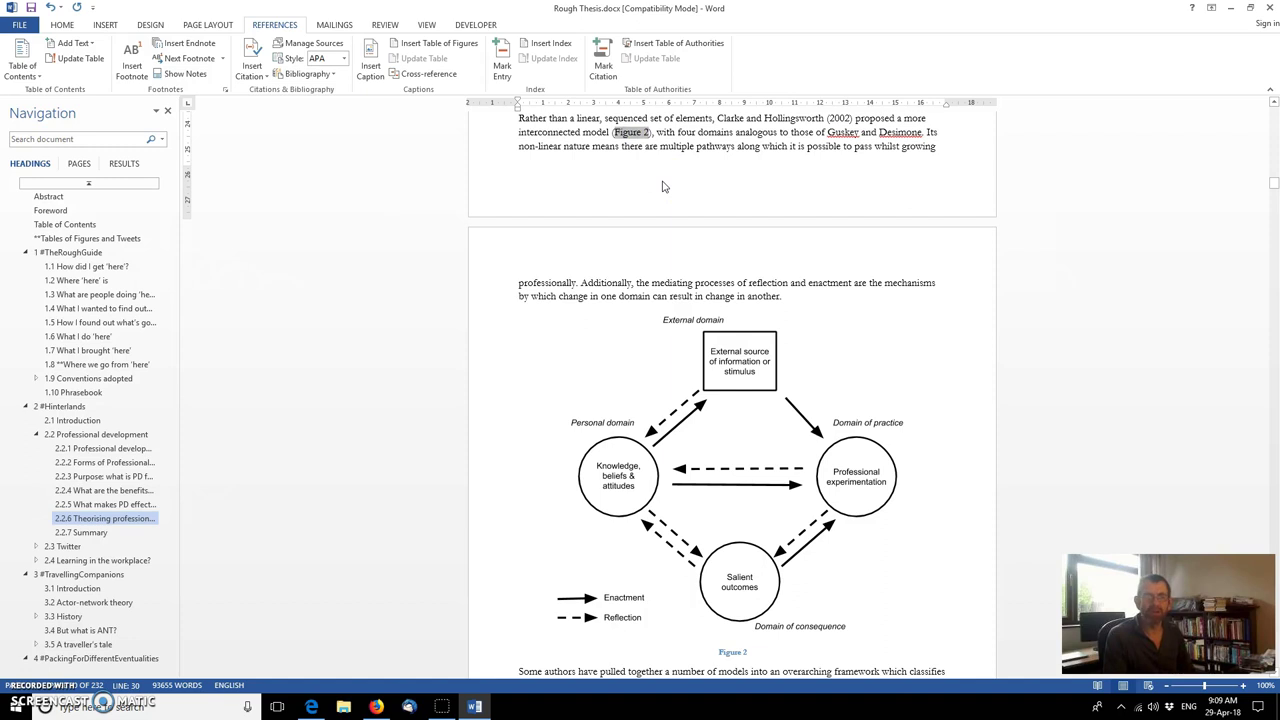
click(612, 262)
scroll(612, 262, up, 3)
scroll(612, 262, up, 2)
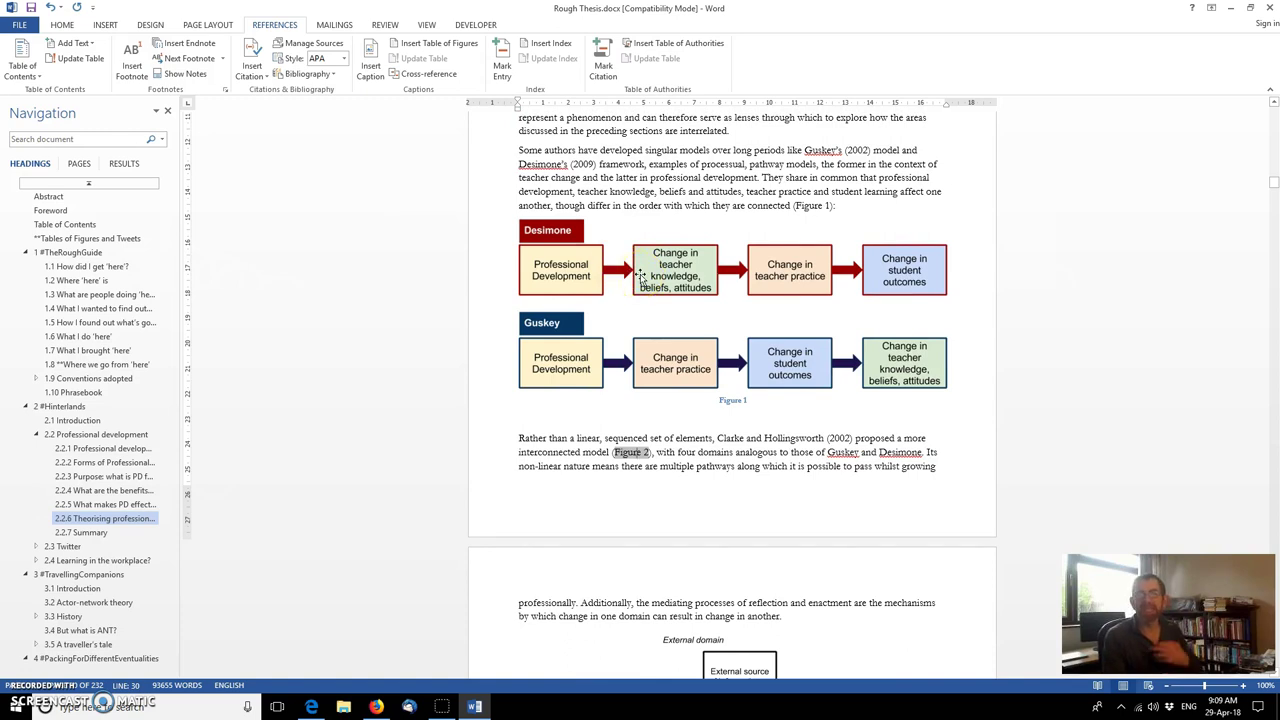
click(738, 310)
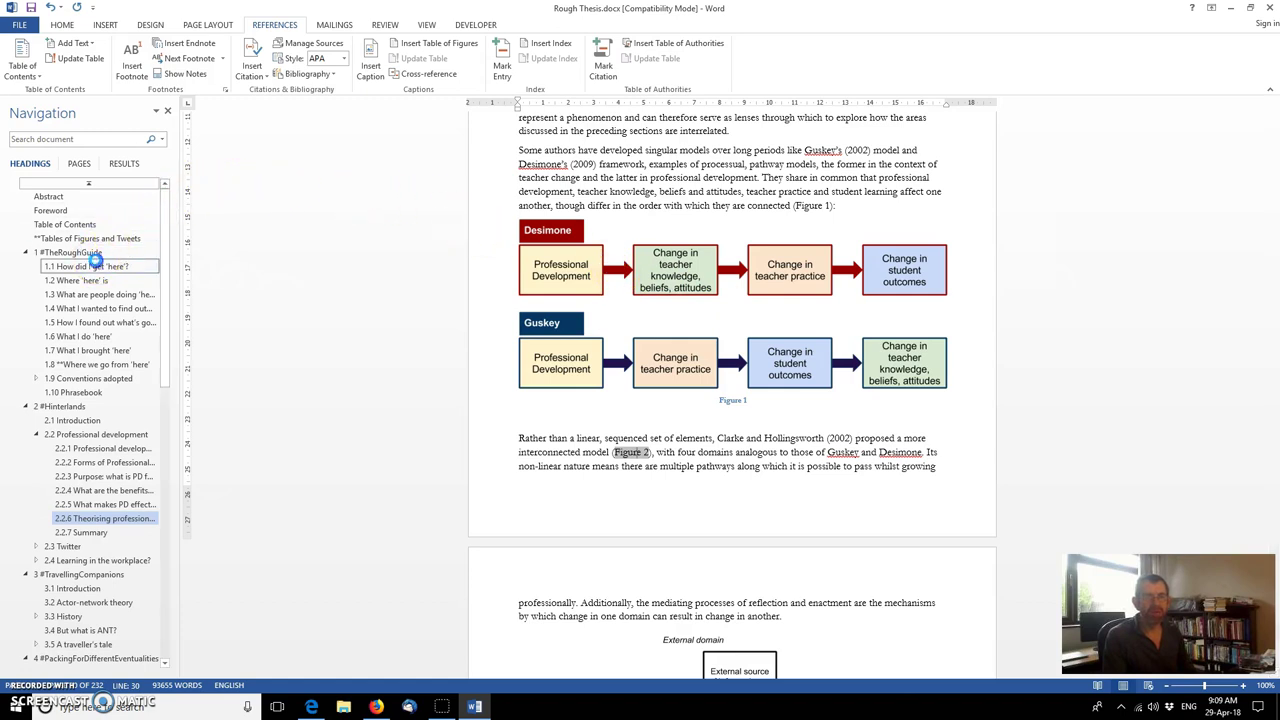
- Insert a caption with the Figure label below the Mar 2009 tweets picture in section 1.1 and centre it
click(97, 266)
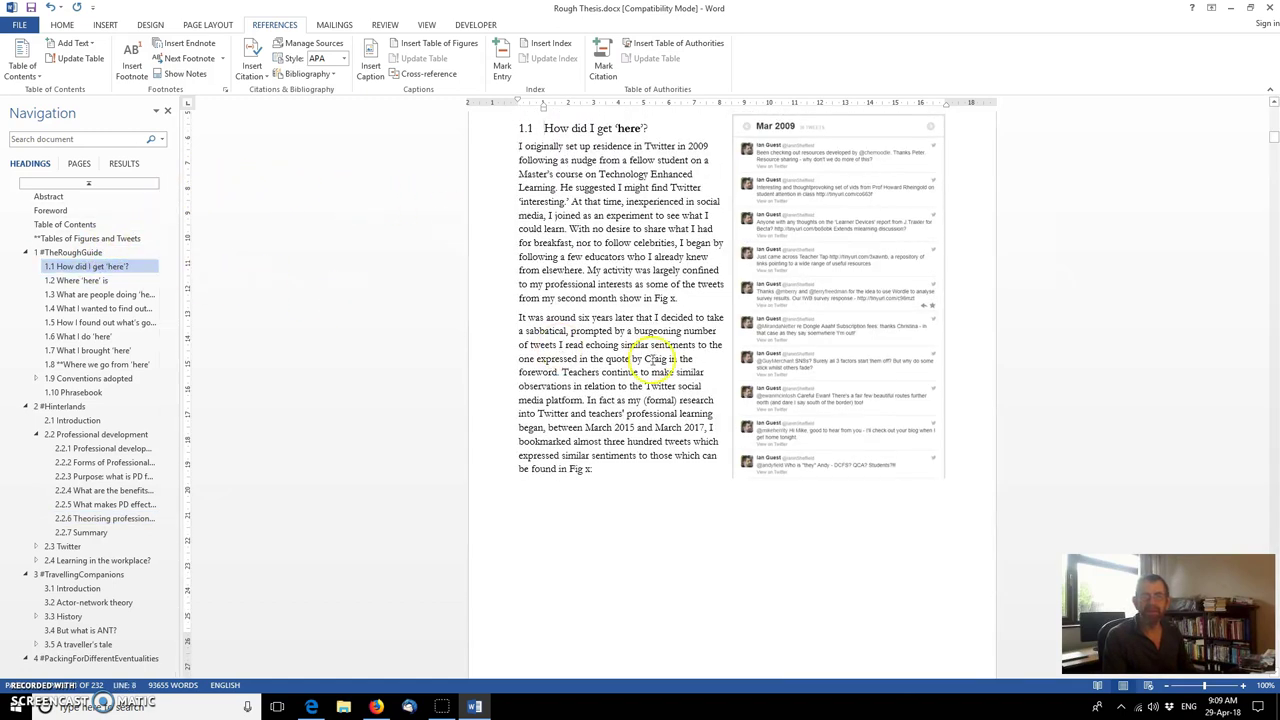
click(819, 298)
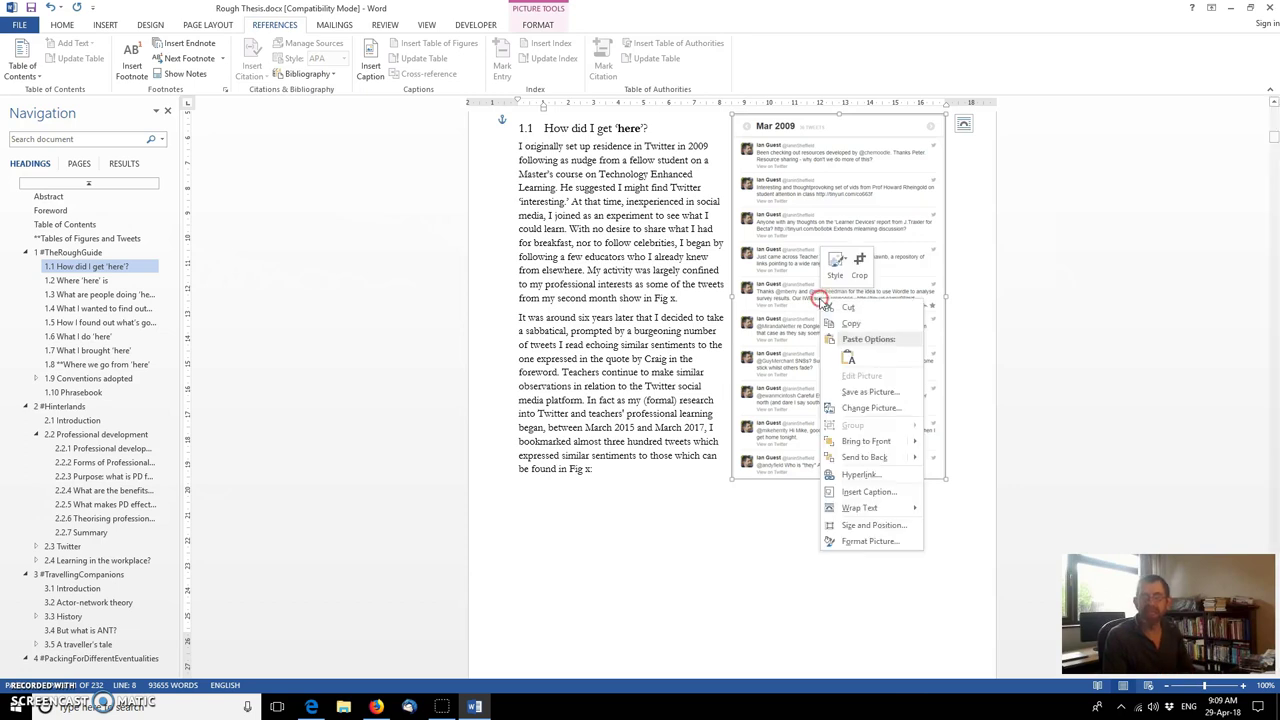
right_click(819, 300)
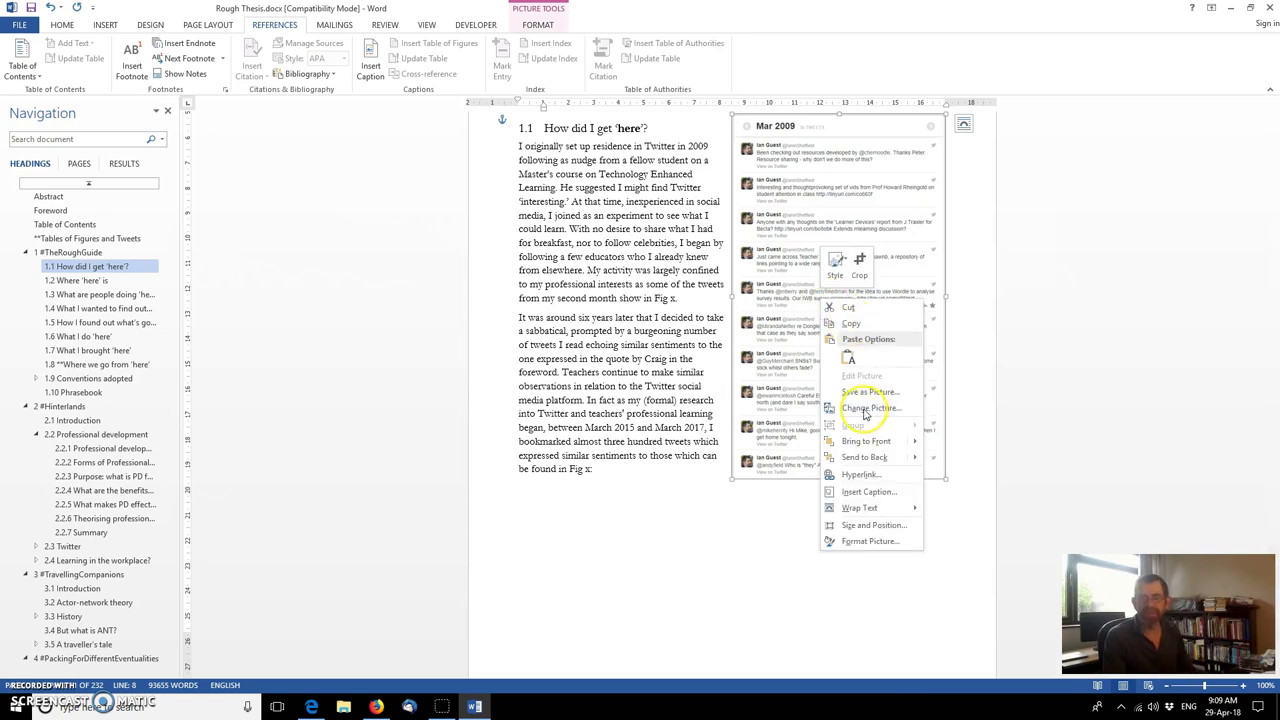
click(868, 491)
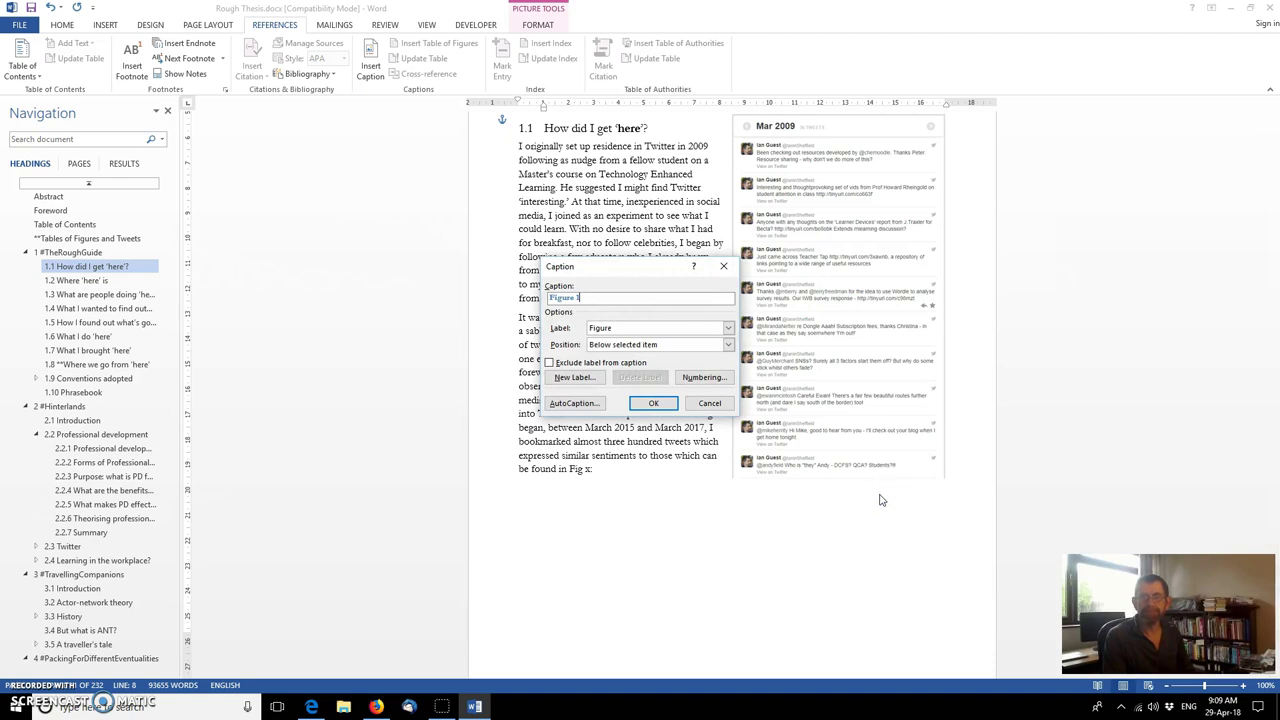
click(577, 299)
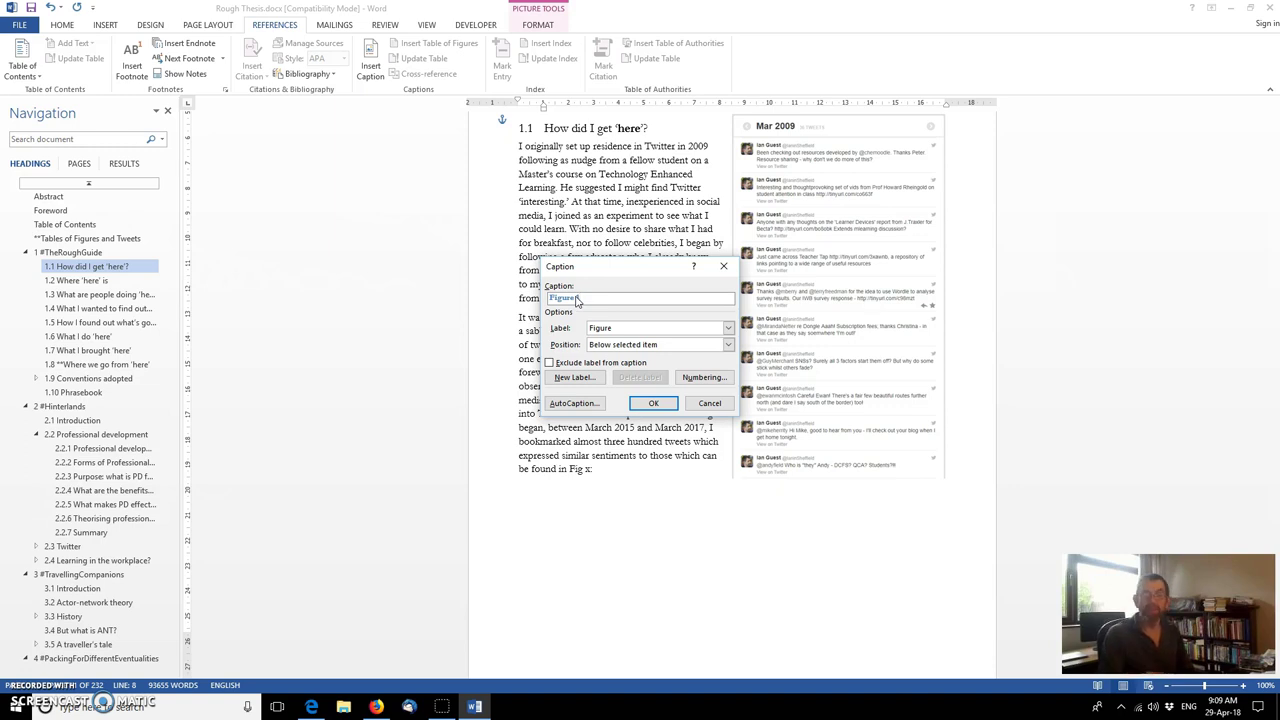
click(655, 402)
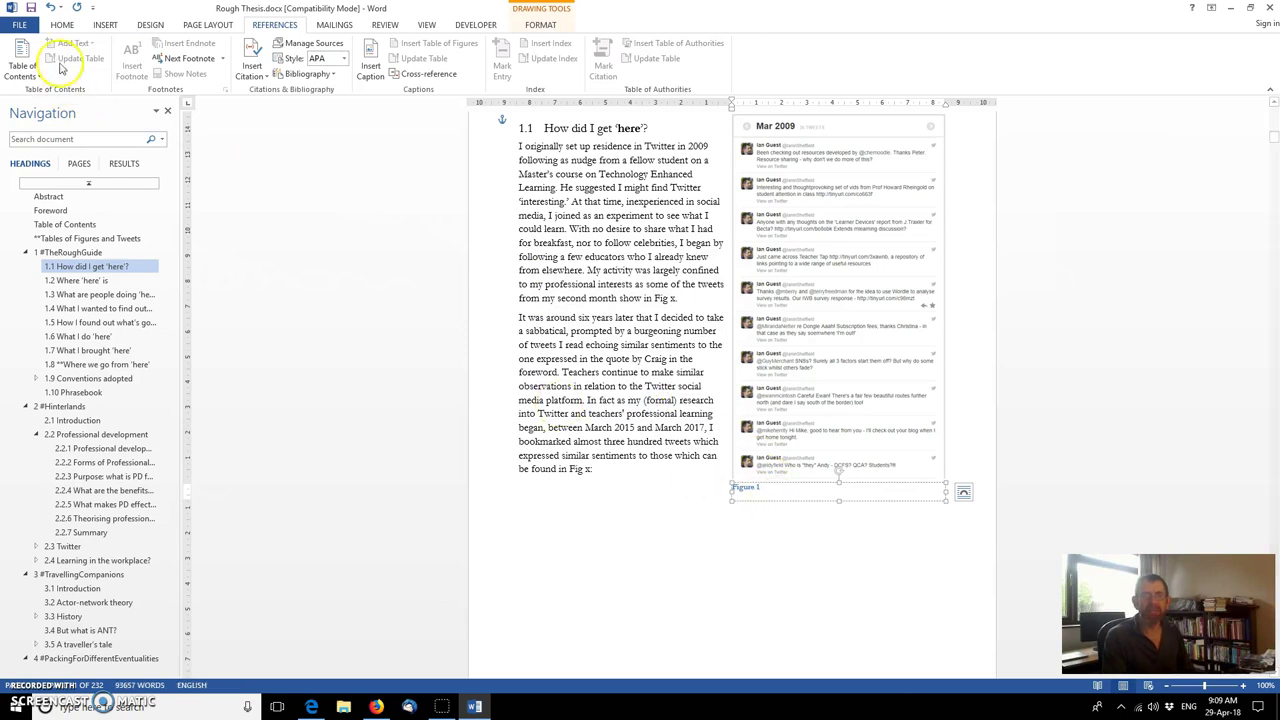
click(58, 26)
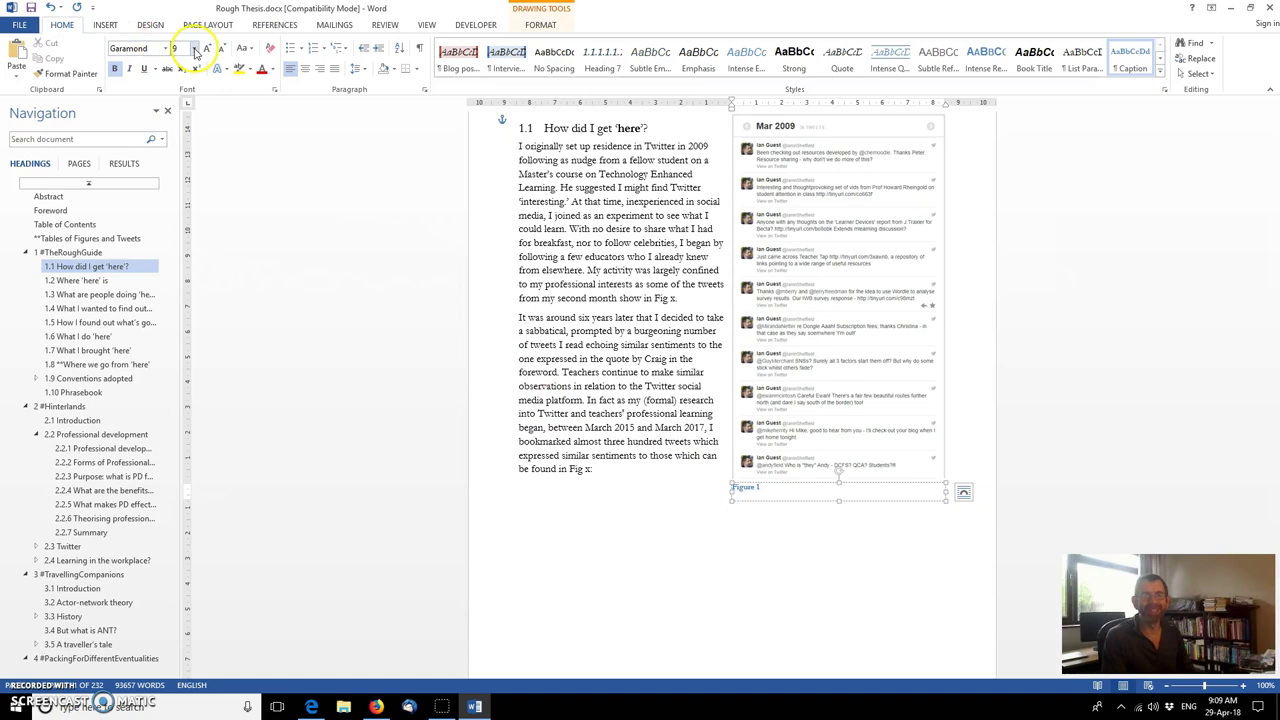
click(310, 69)
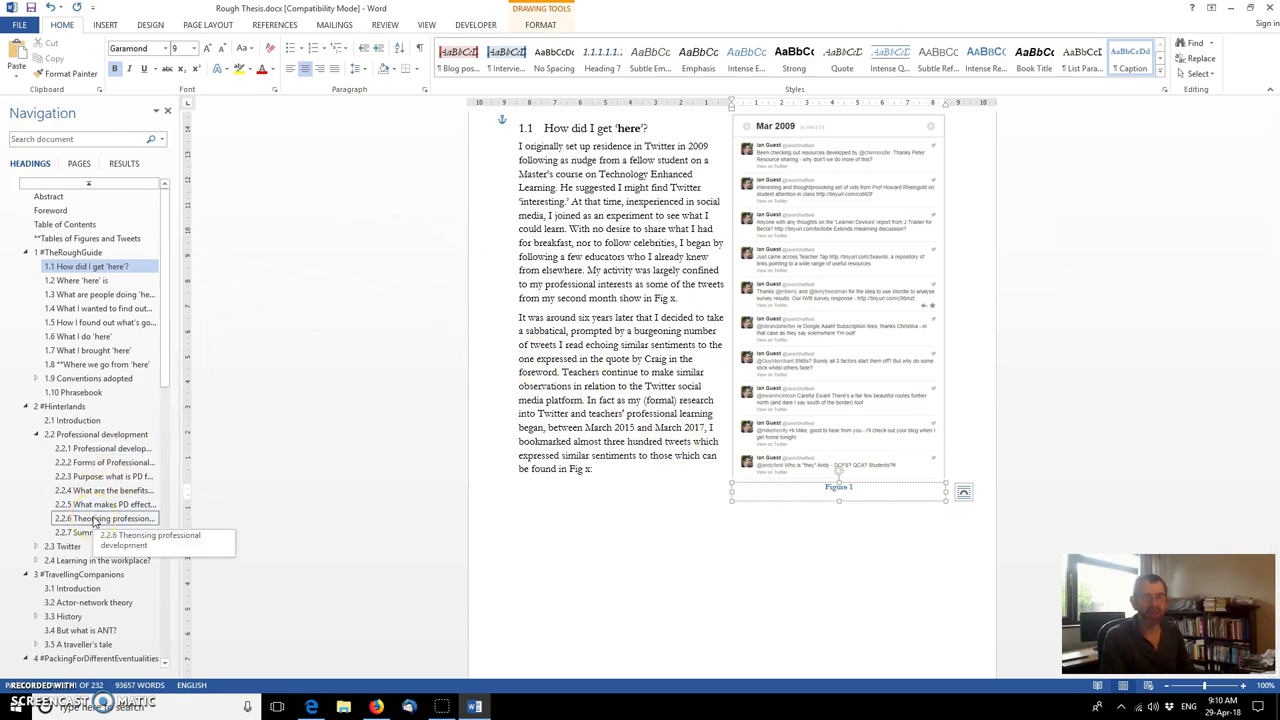
- Update the figure cross-reference field above the Desimone and Guskey diagram in section 2.2.6
click(104, 518)
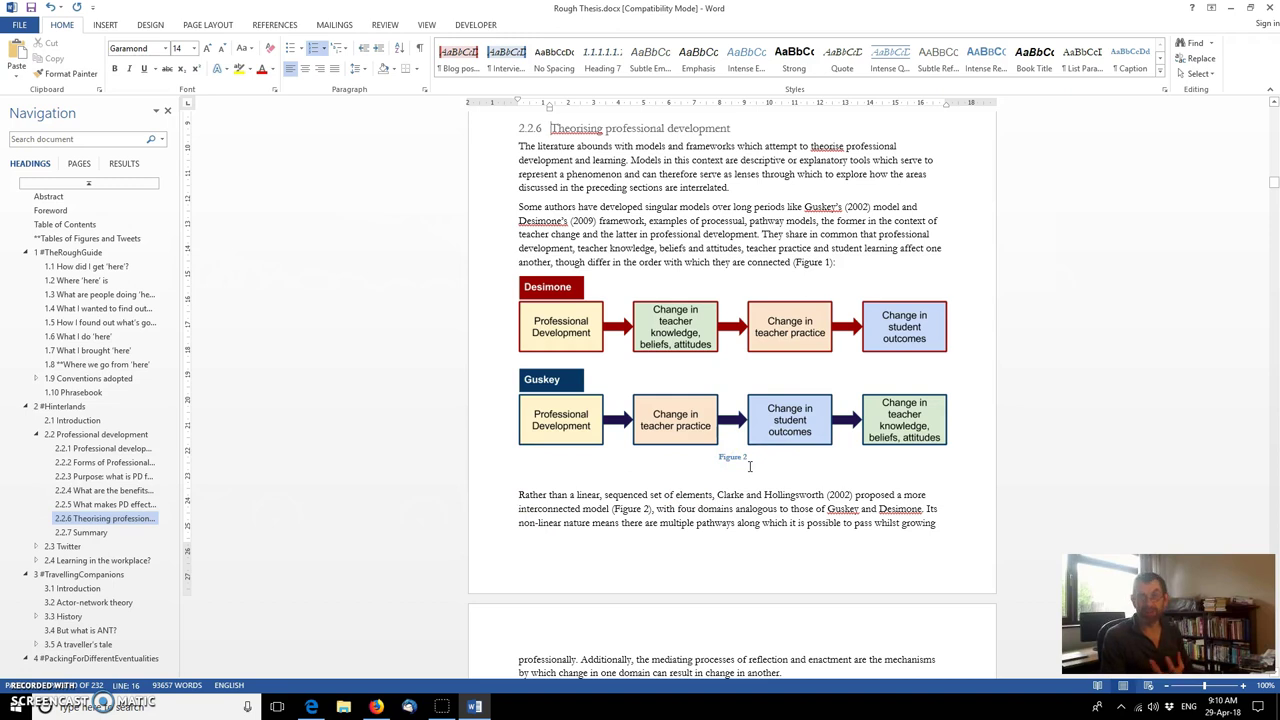
scroll(749, 466, down, 8)
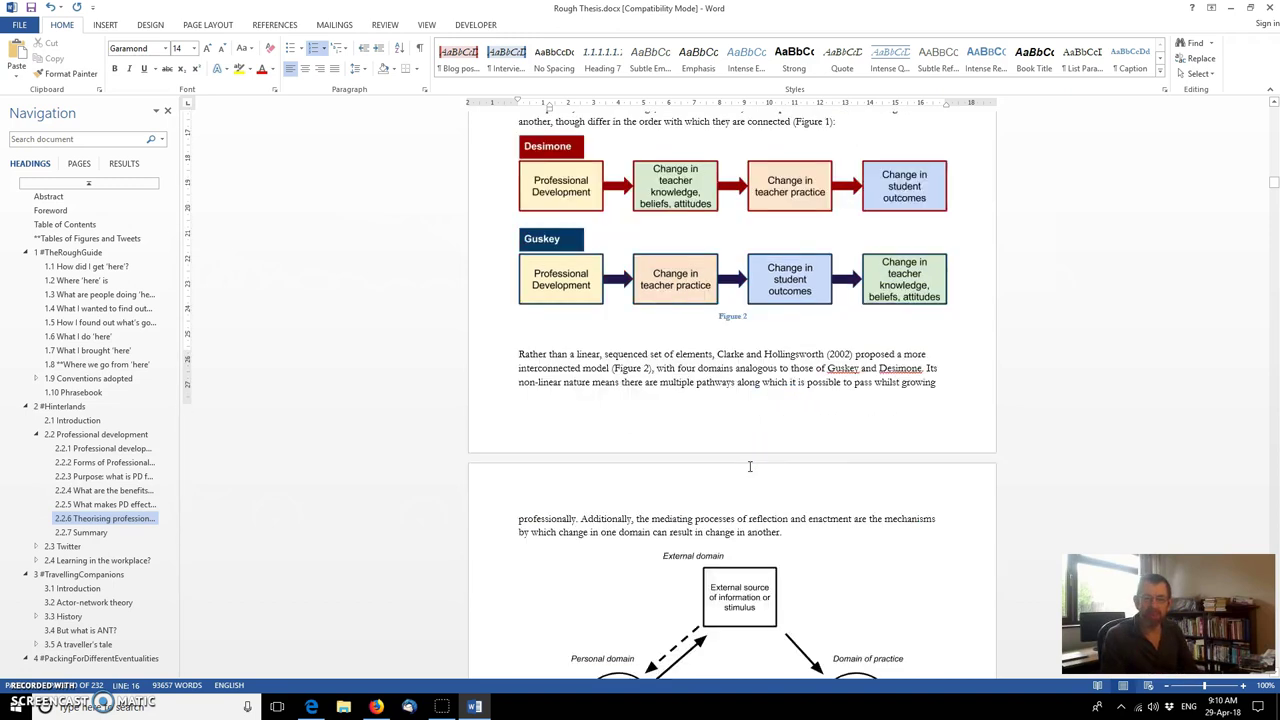
scroll(781, 580, up, 7)
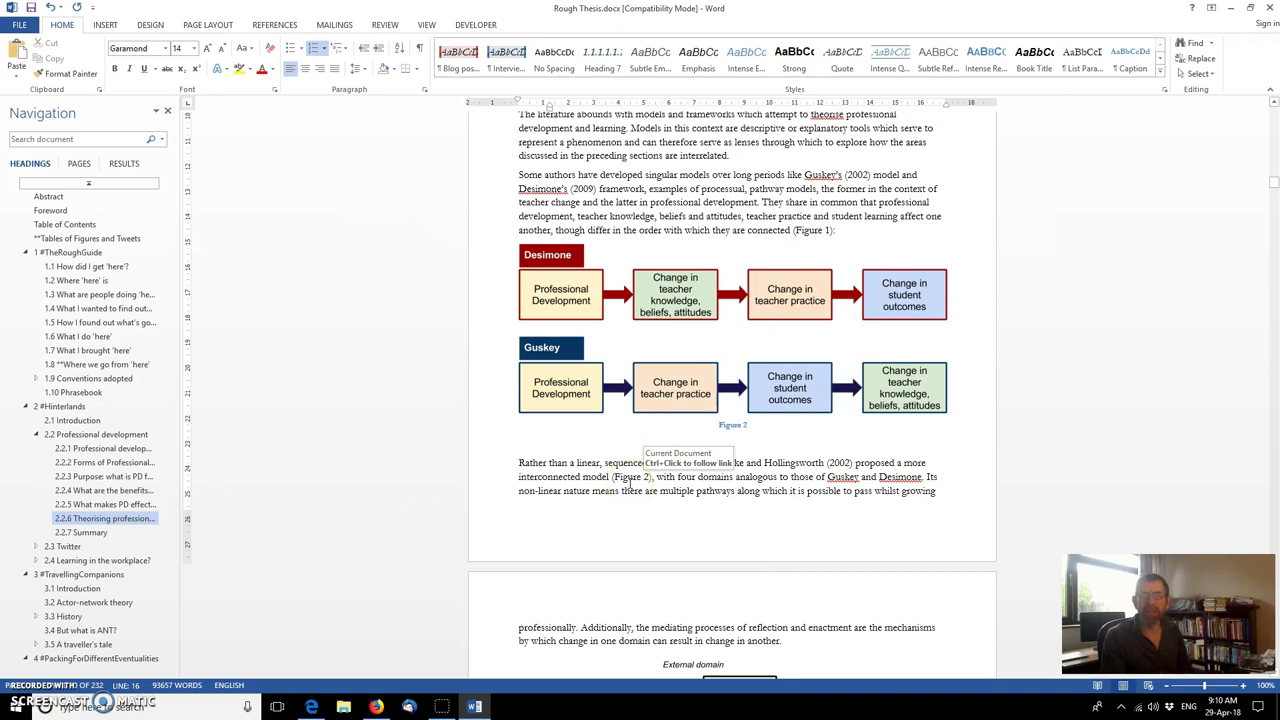
right_click(814, 231)
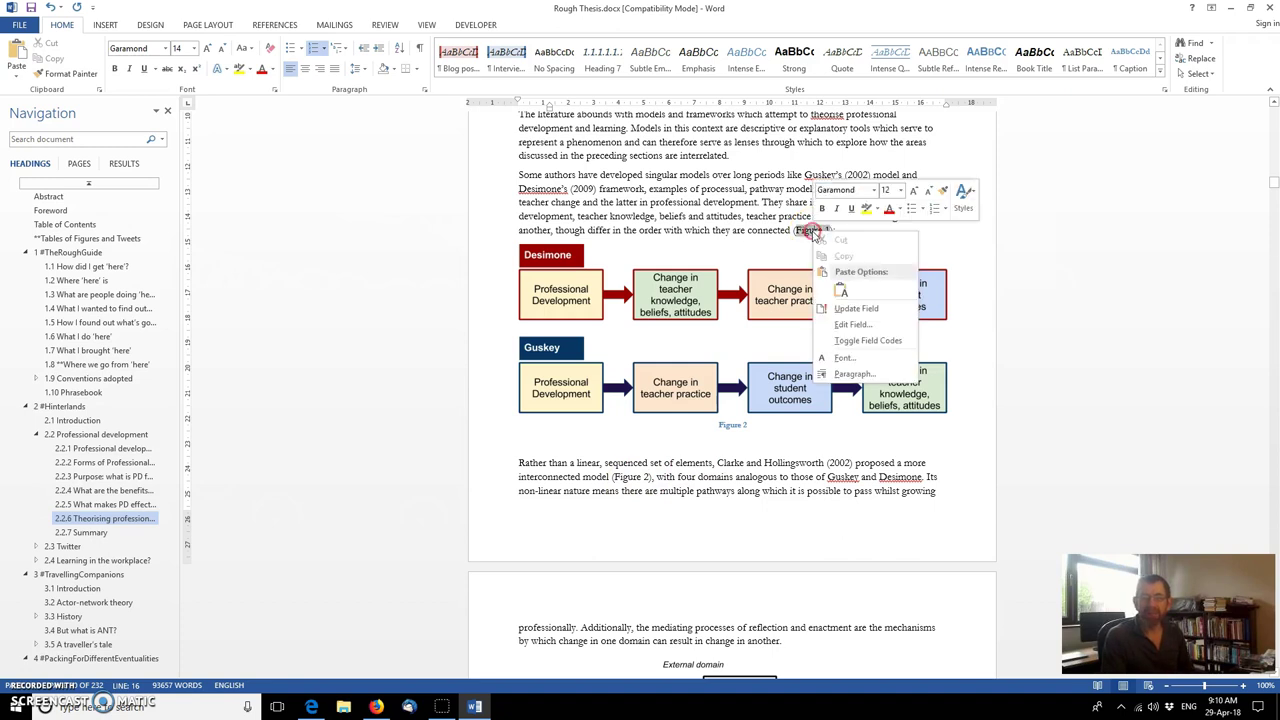
click(884, 311)
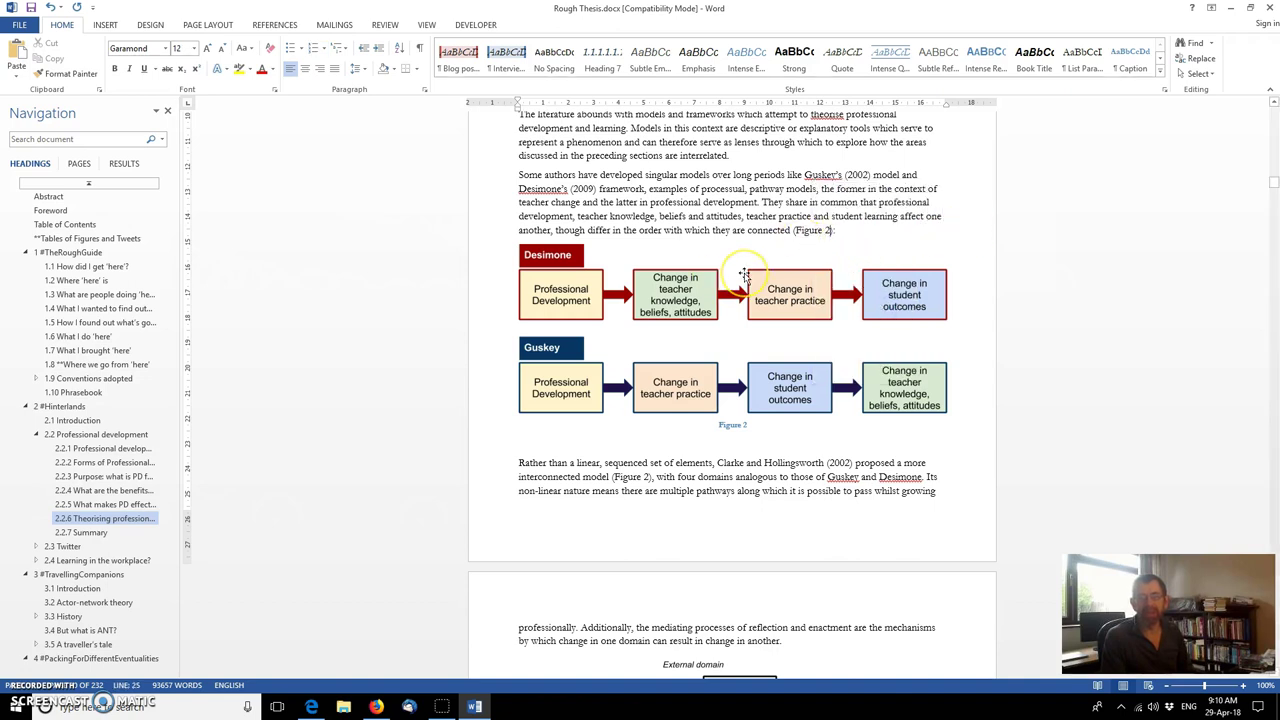
click(664, 472)
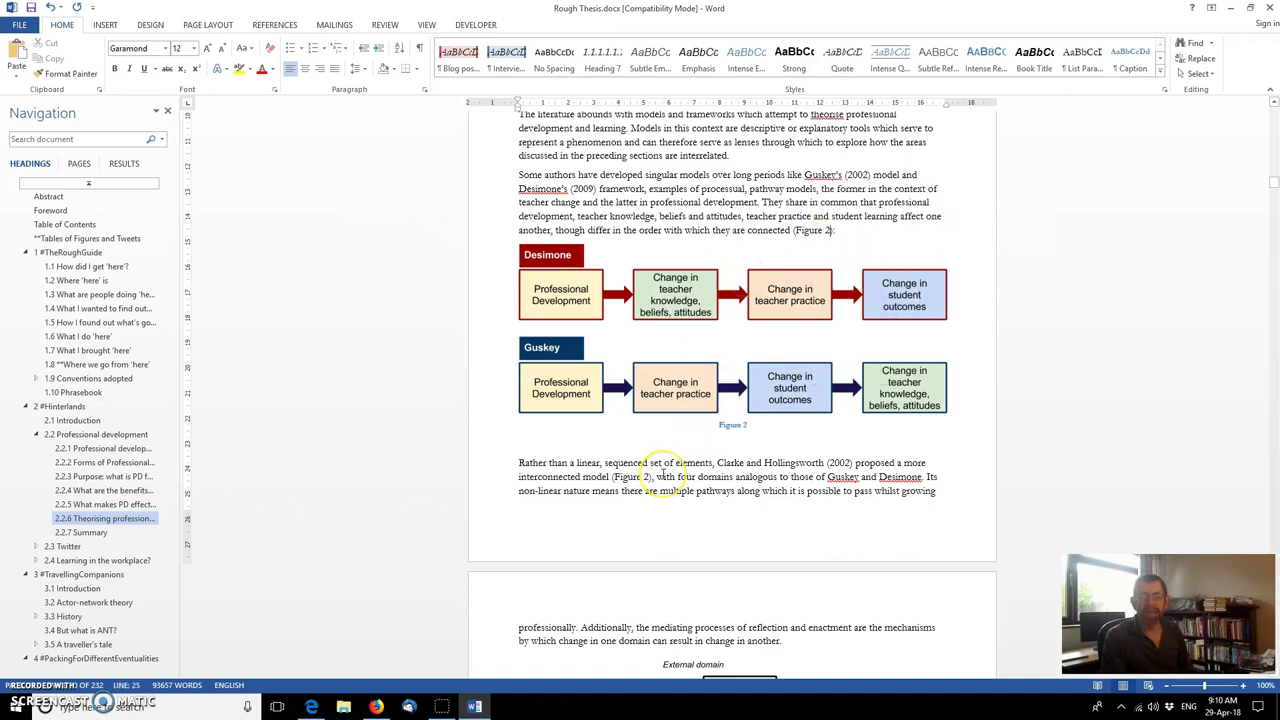
click(805, 229)
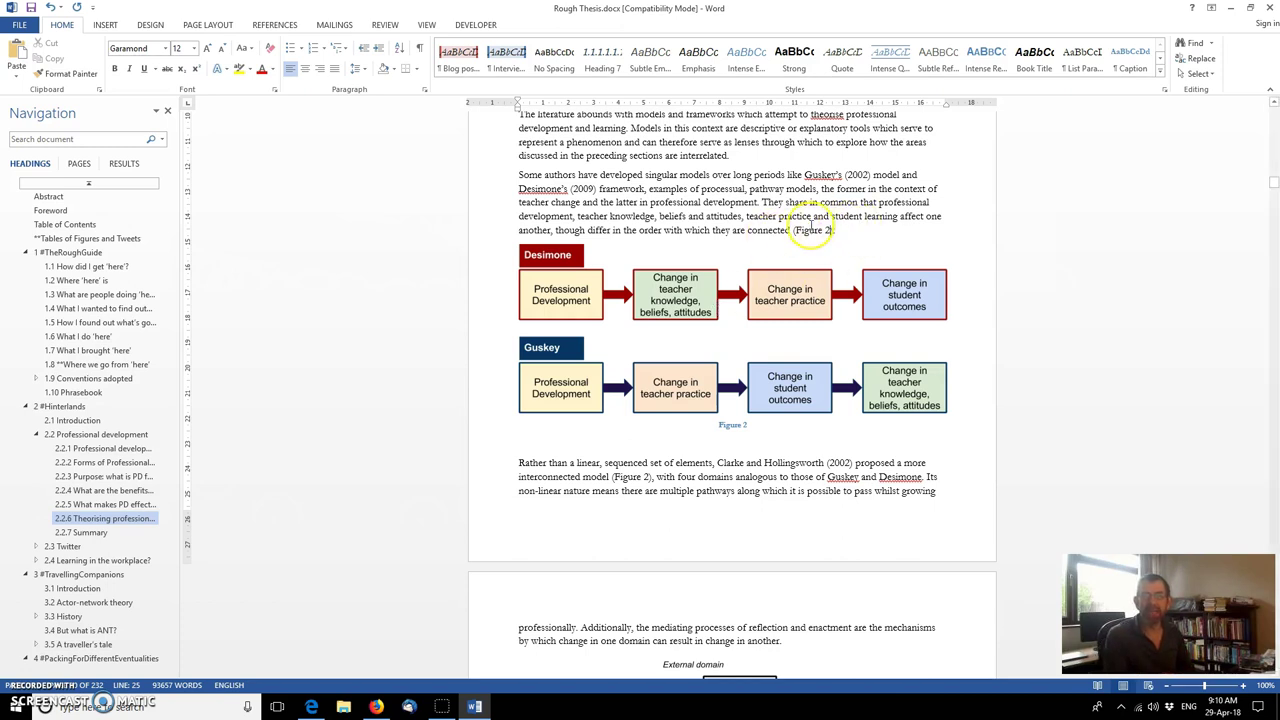
- Update all fields in the whole document, choosing to update the entire table of contents
click(660, 226)
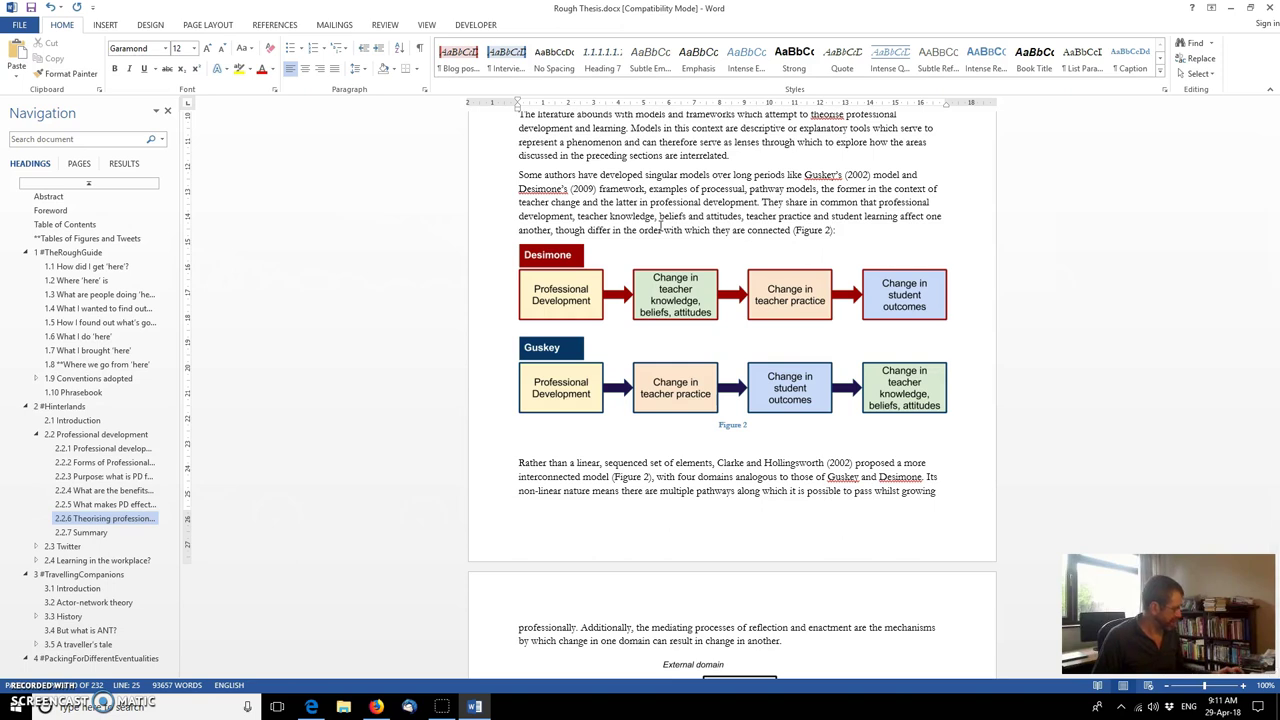
key(ctrl+a)
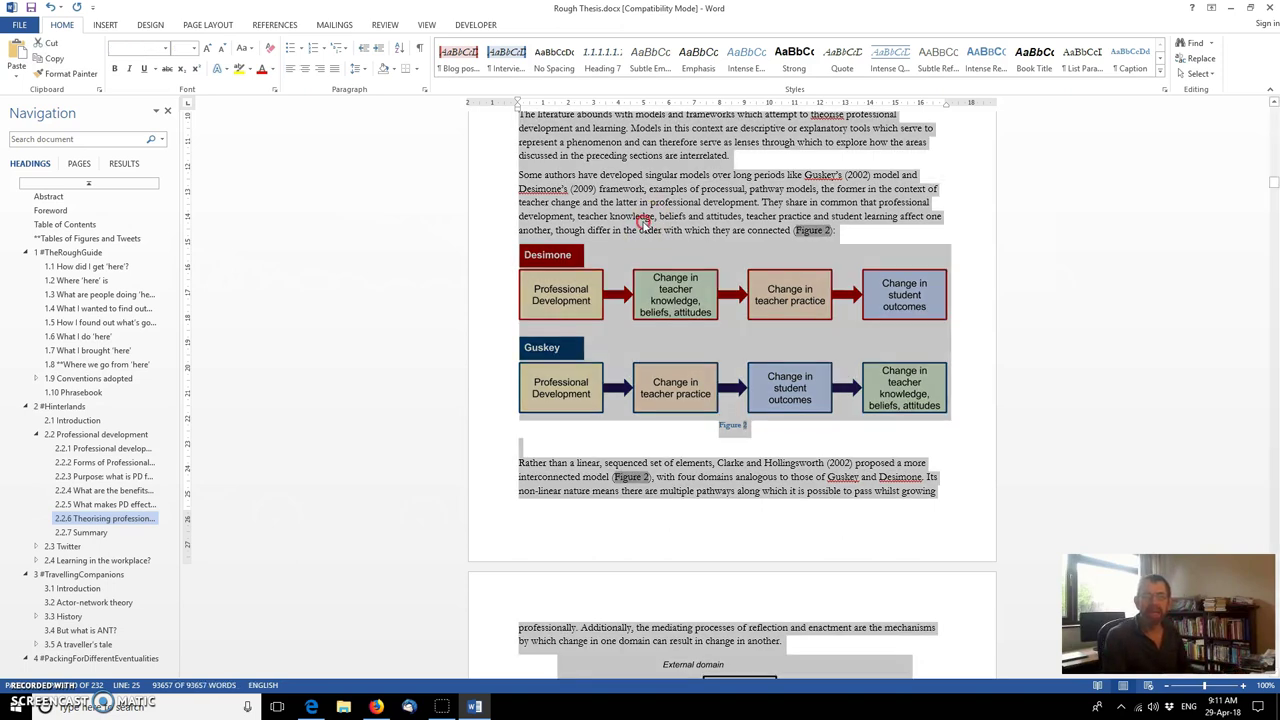
right_click(646, 223)
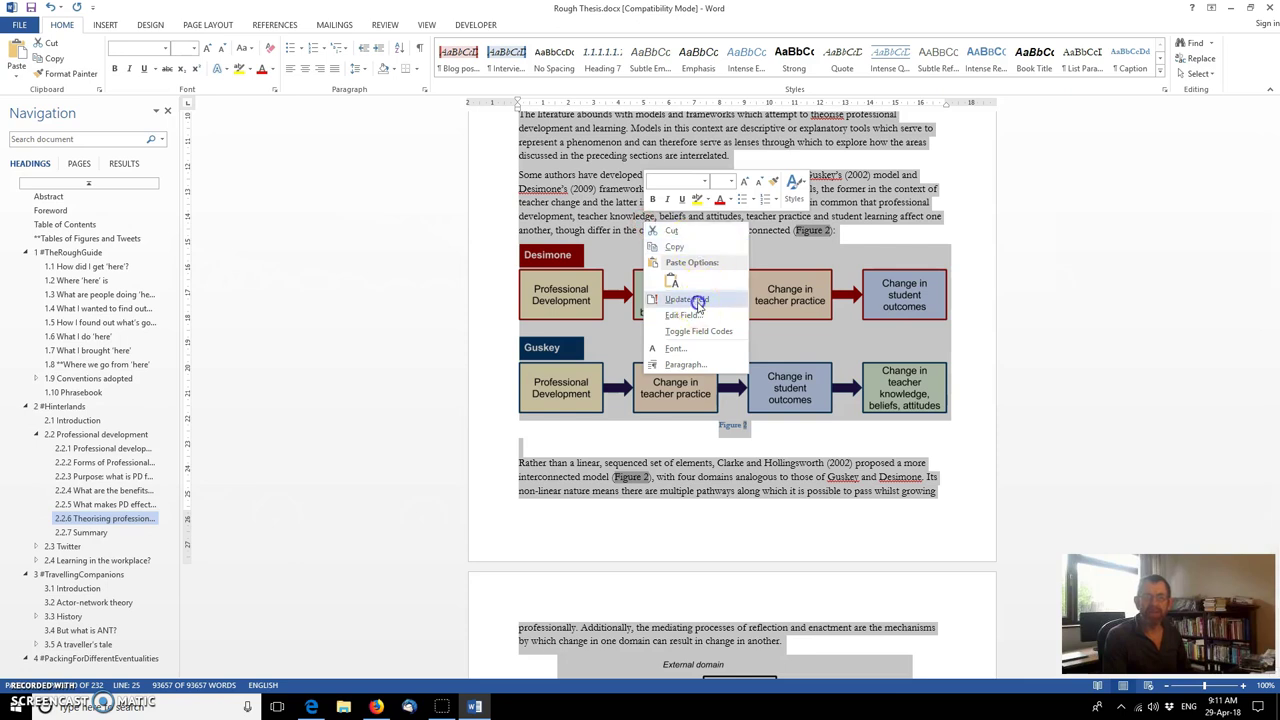
click(701, 303)
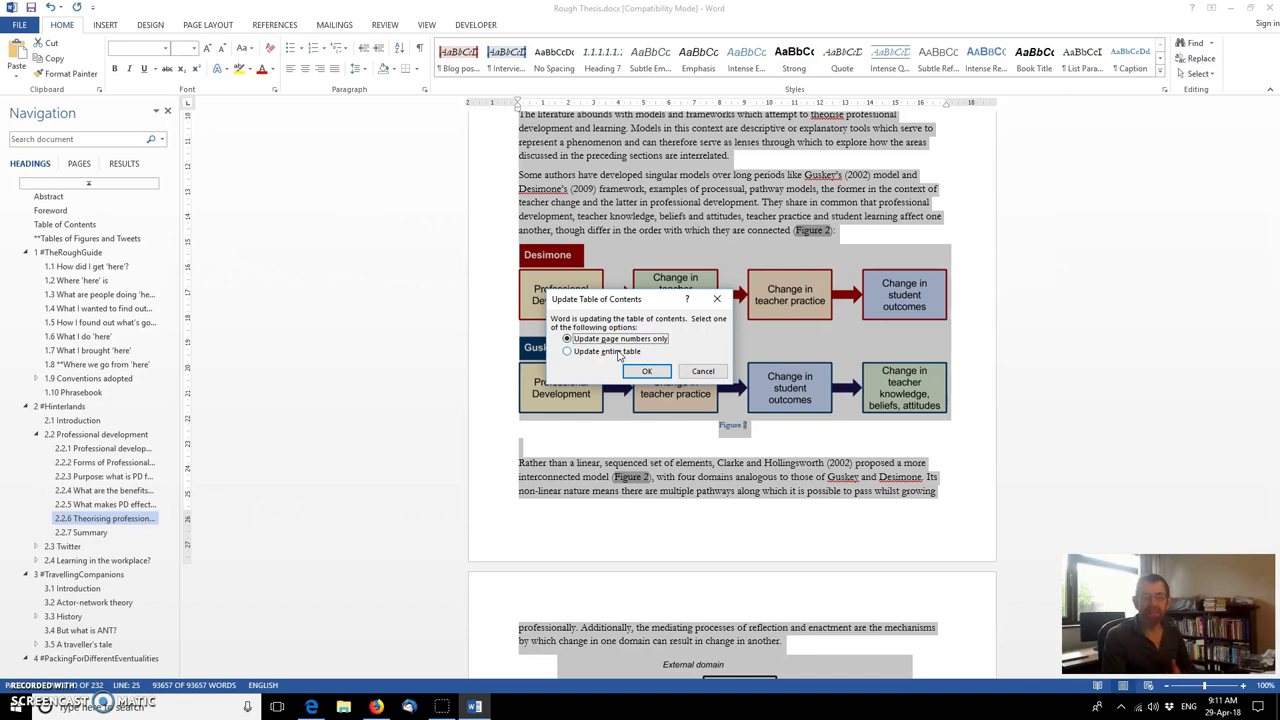
click(619, 355)
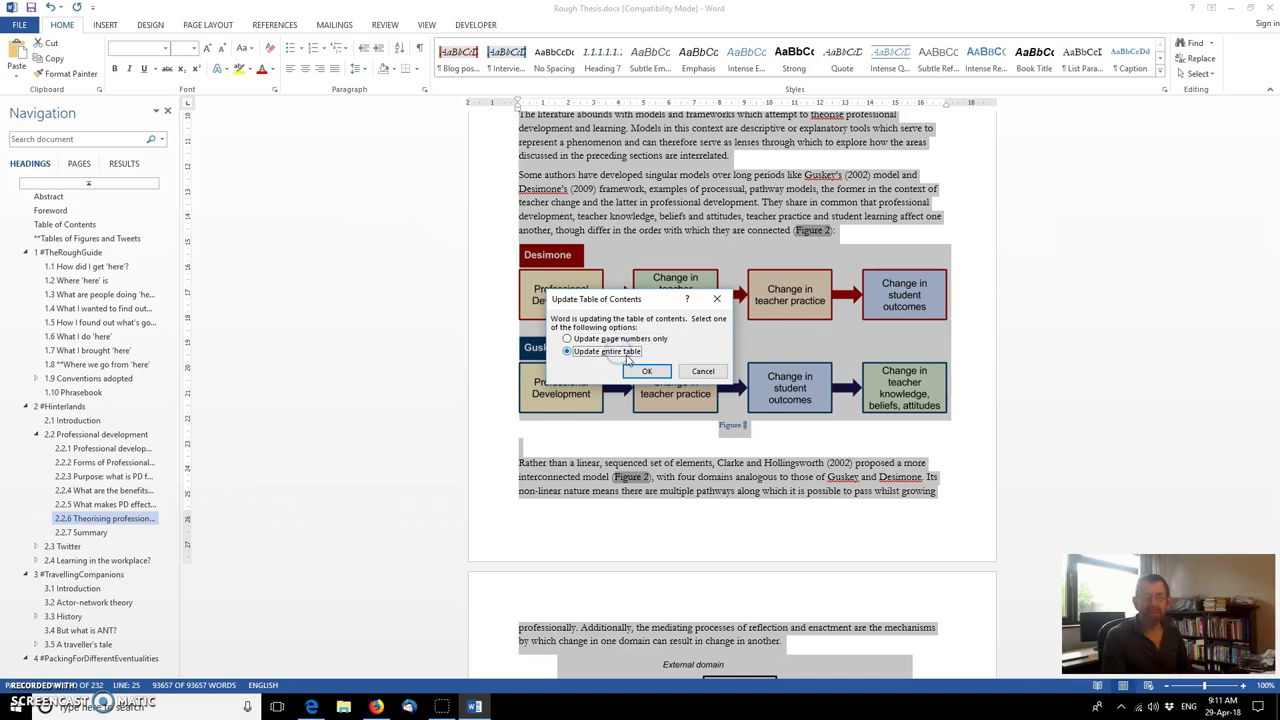
click(647, 373)
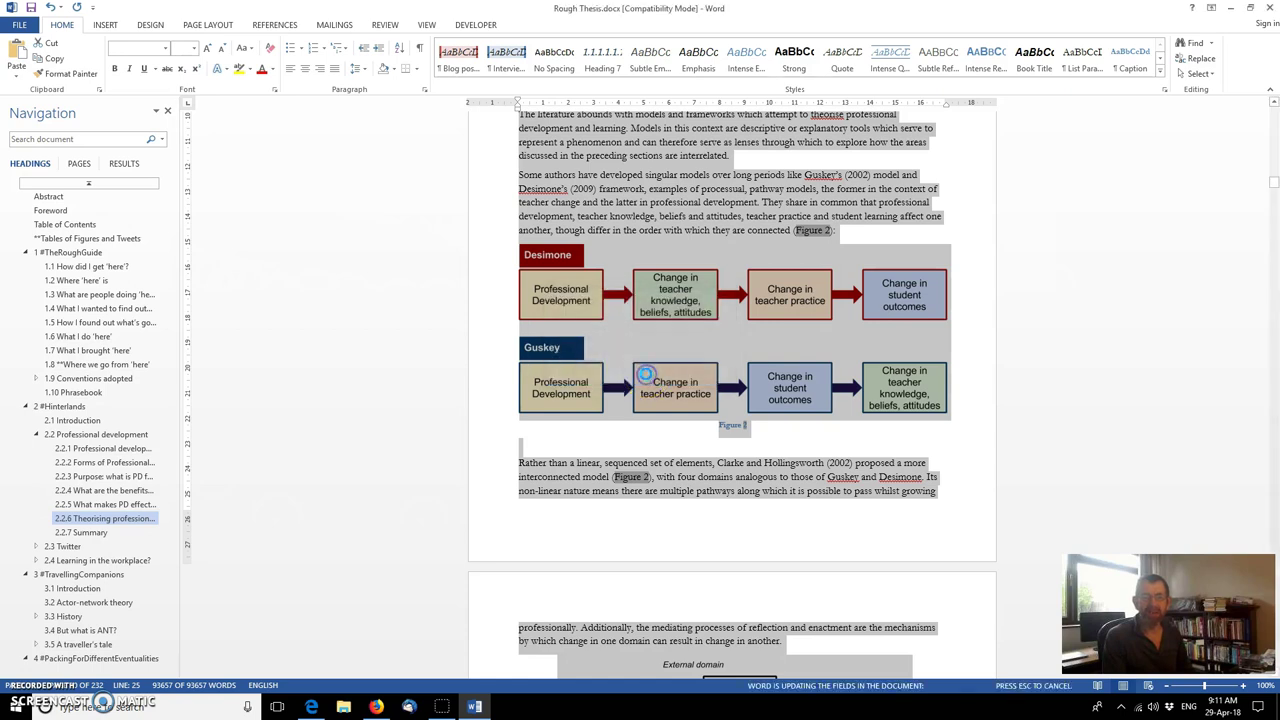
click(630, 488)
key(ctrl+a)
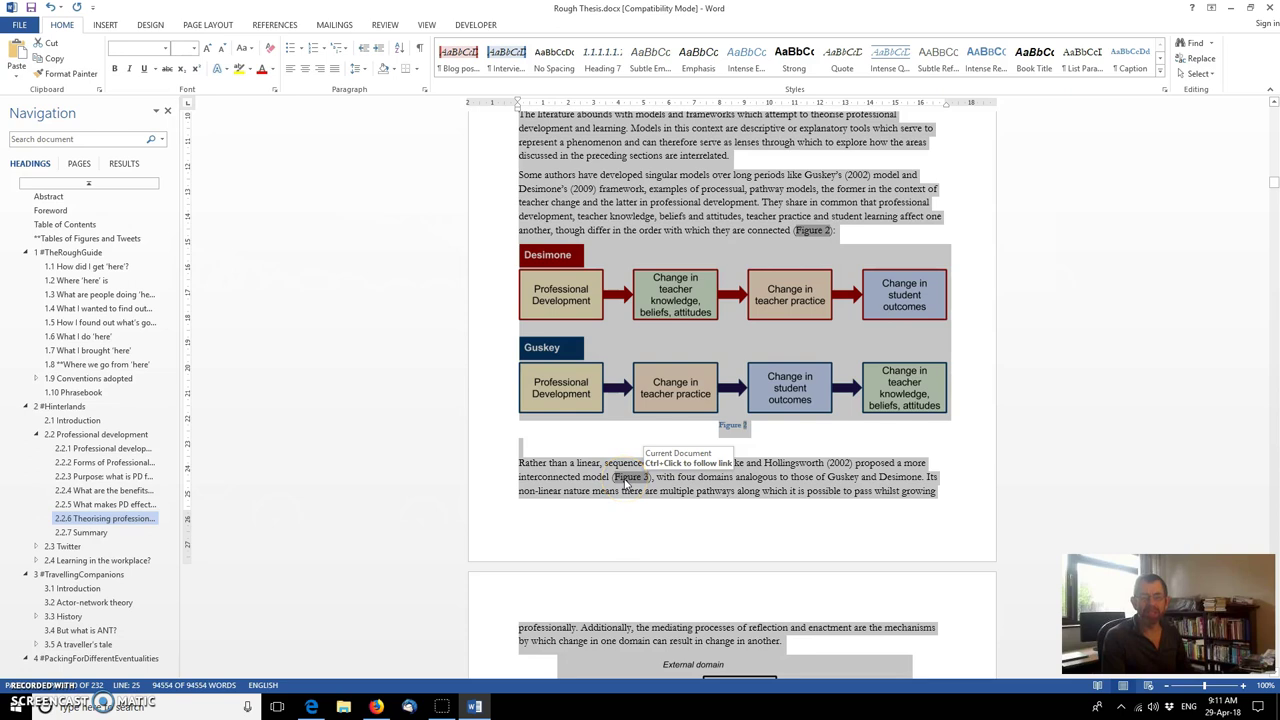
- Add an empty line below the "**Tables of Figures and Tweets" heading
click(61, 228)
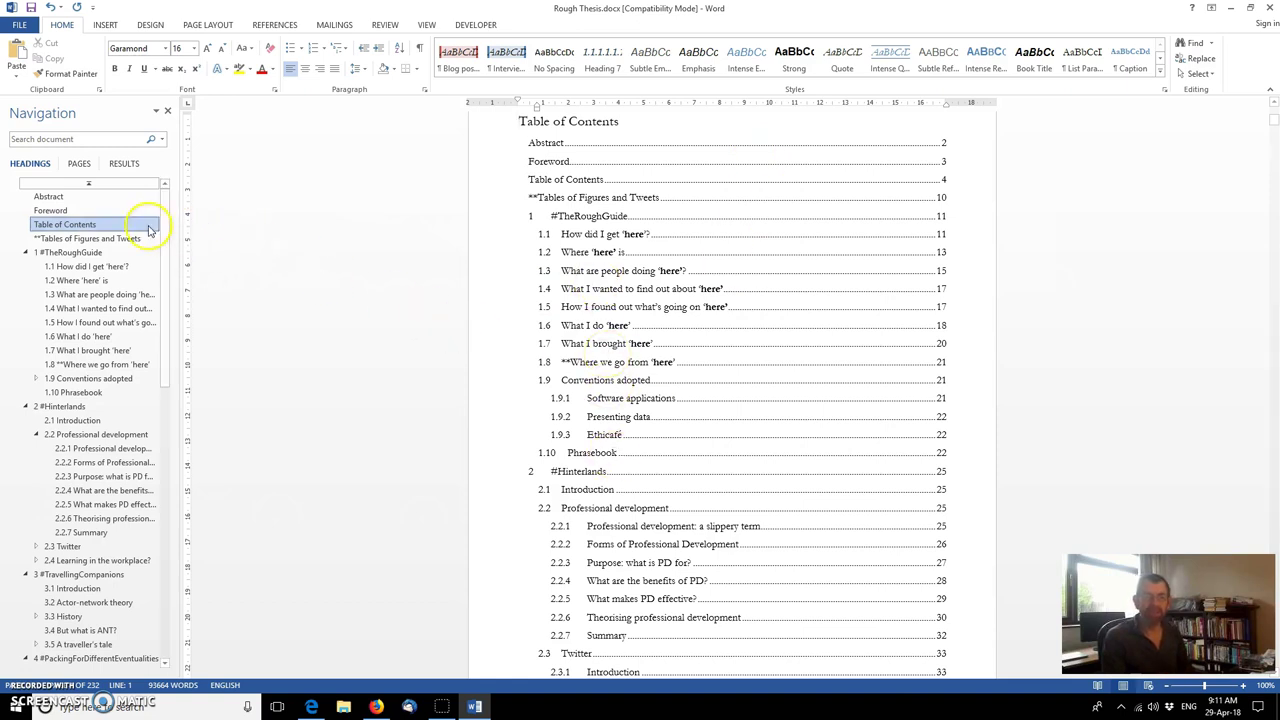
click(86, 240)
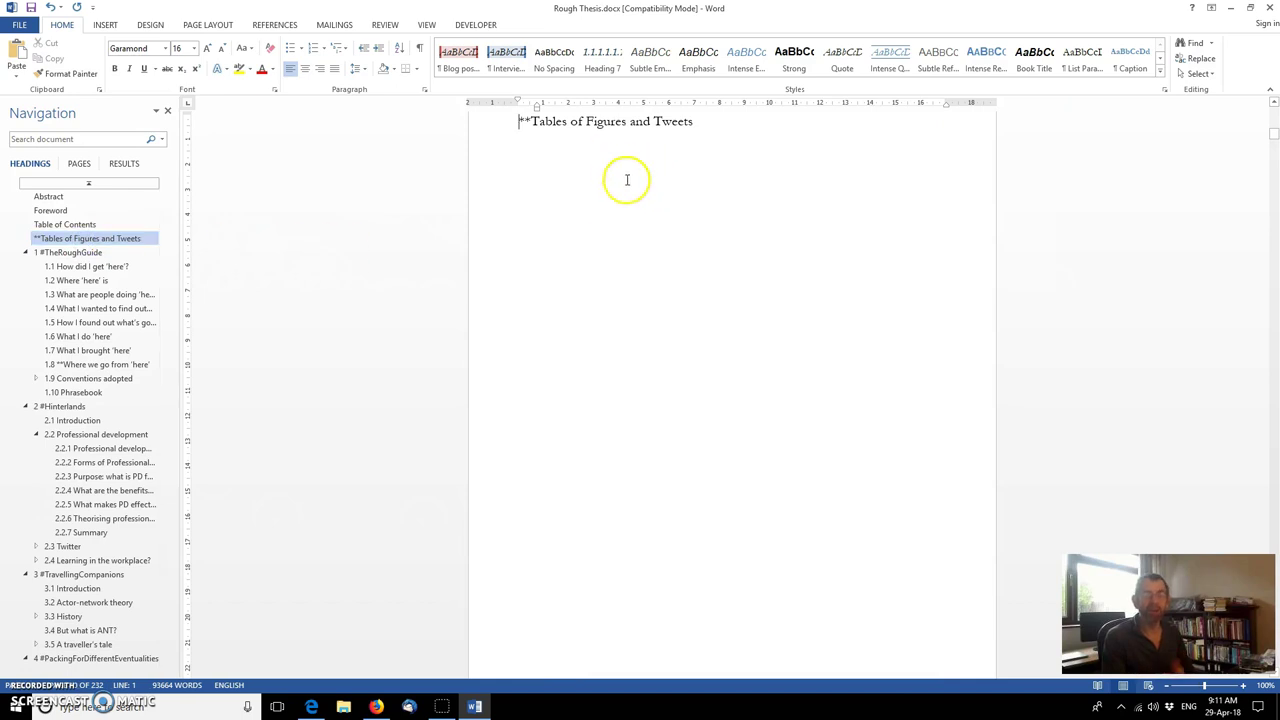
click(706, 130)
key(Return)
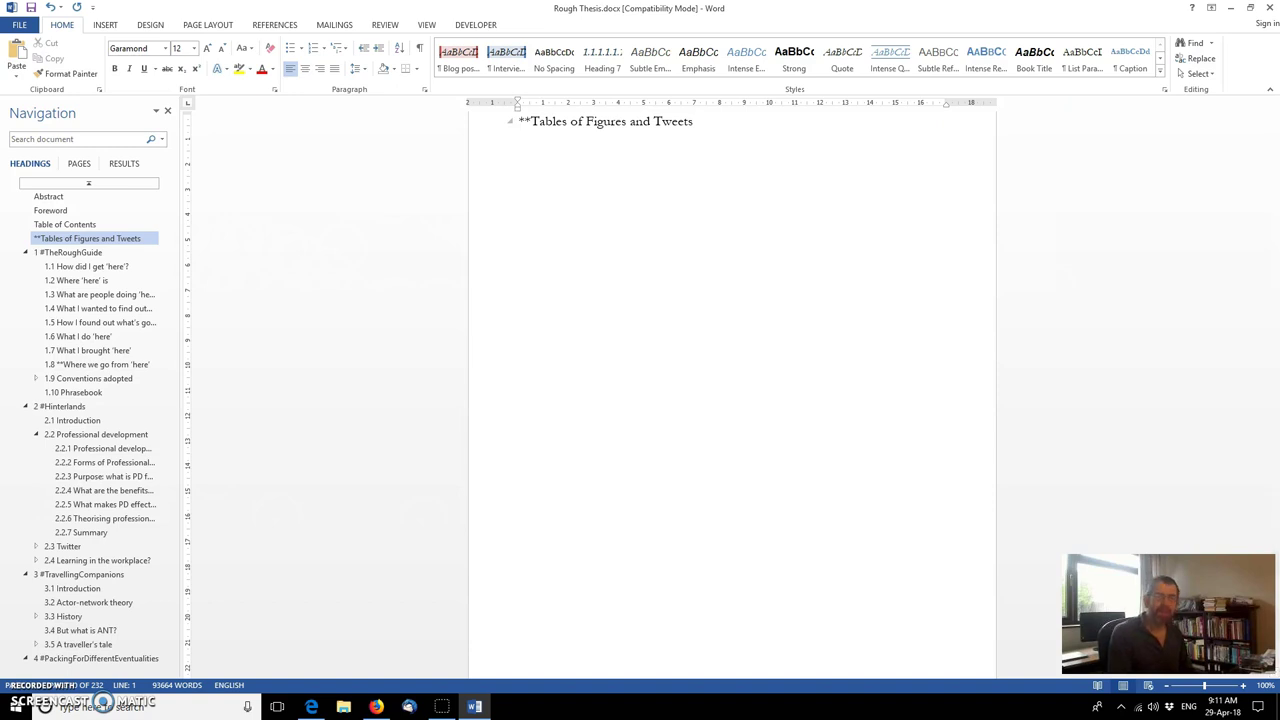
- Insert a table of figures for the Figure caption label on the empty line, with hyperlinks instead of page numbers turned off
click(272, 25)
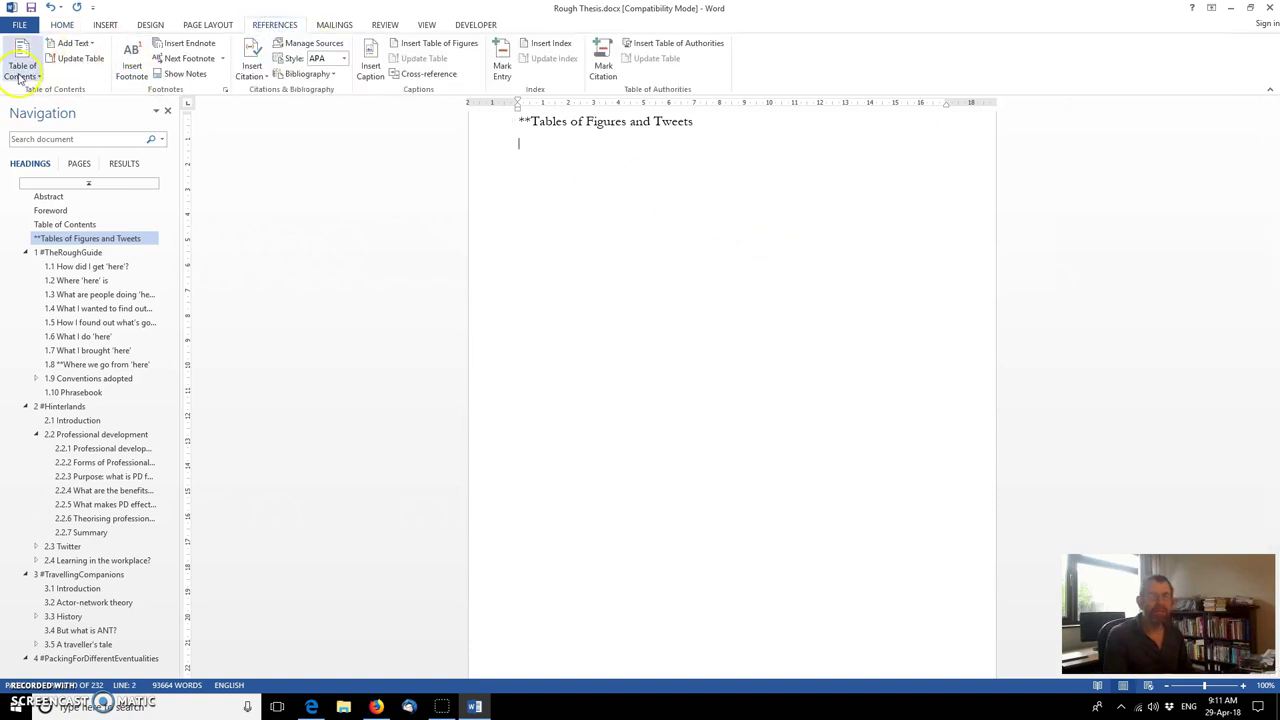
click(448, 44)
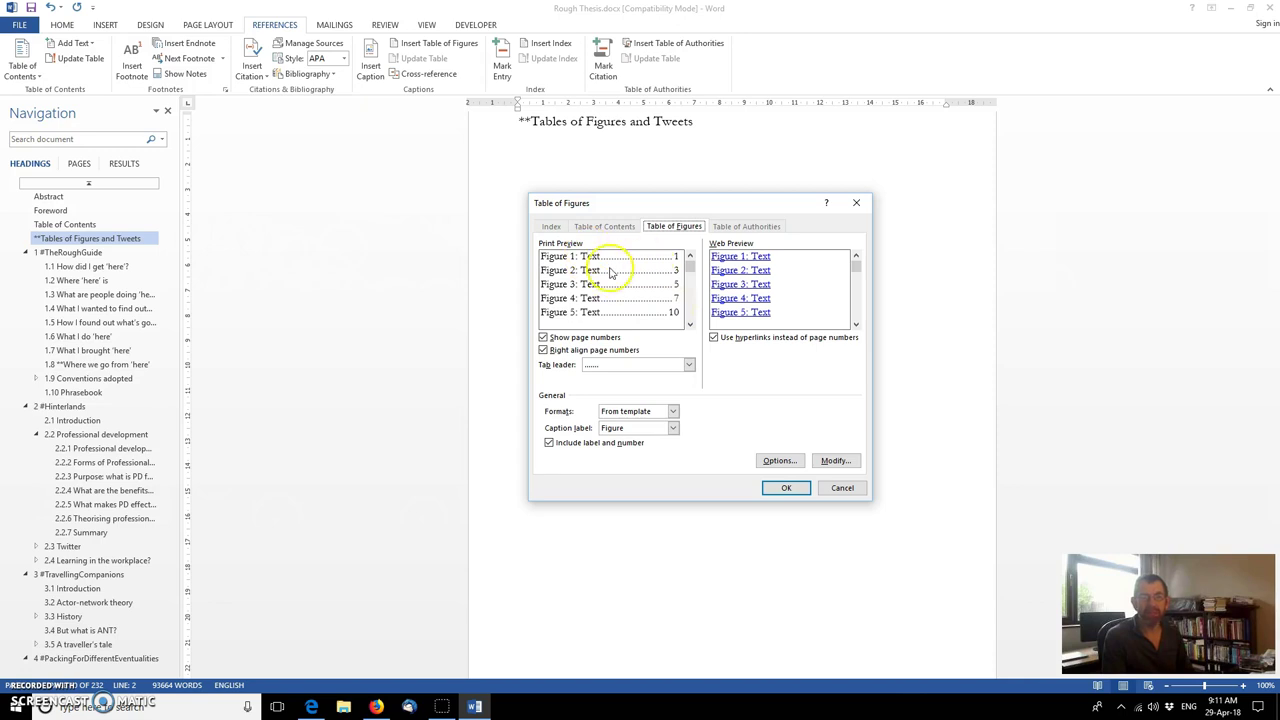
click(714, 338)
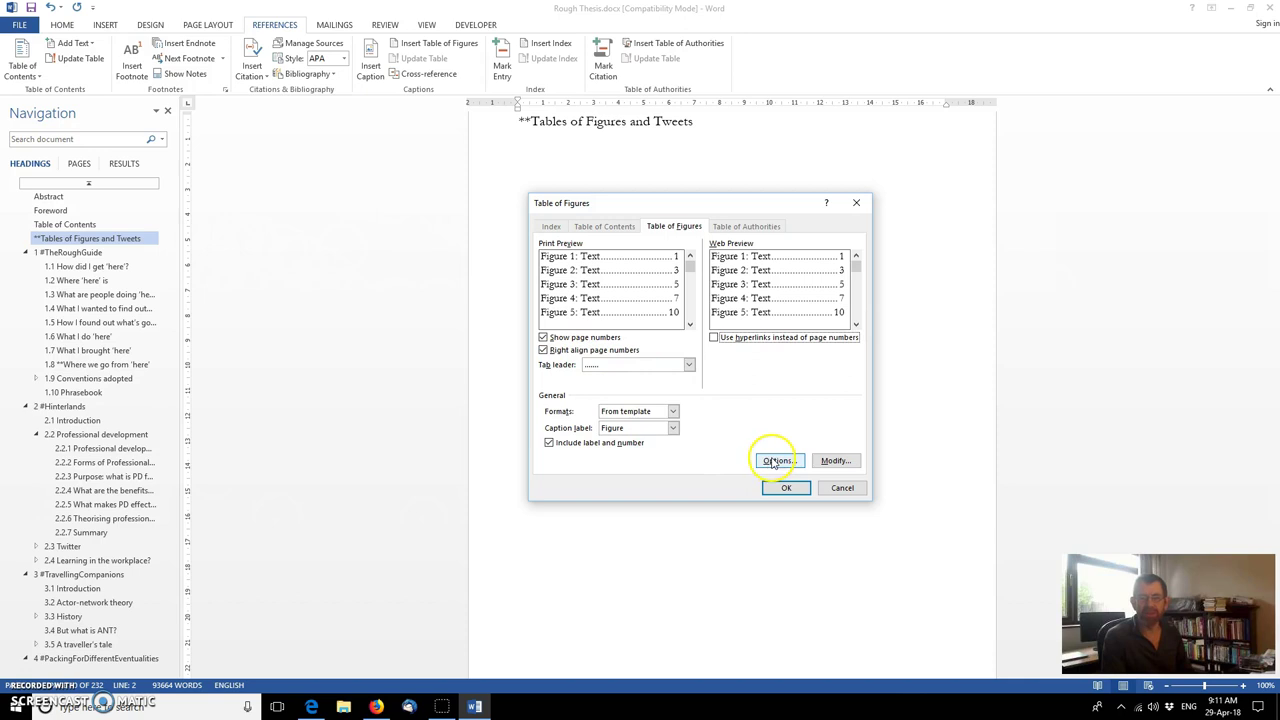
click(799, 492)
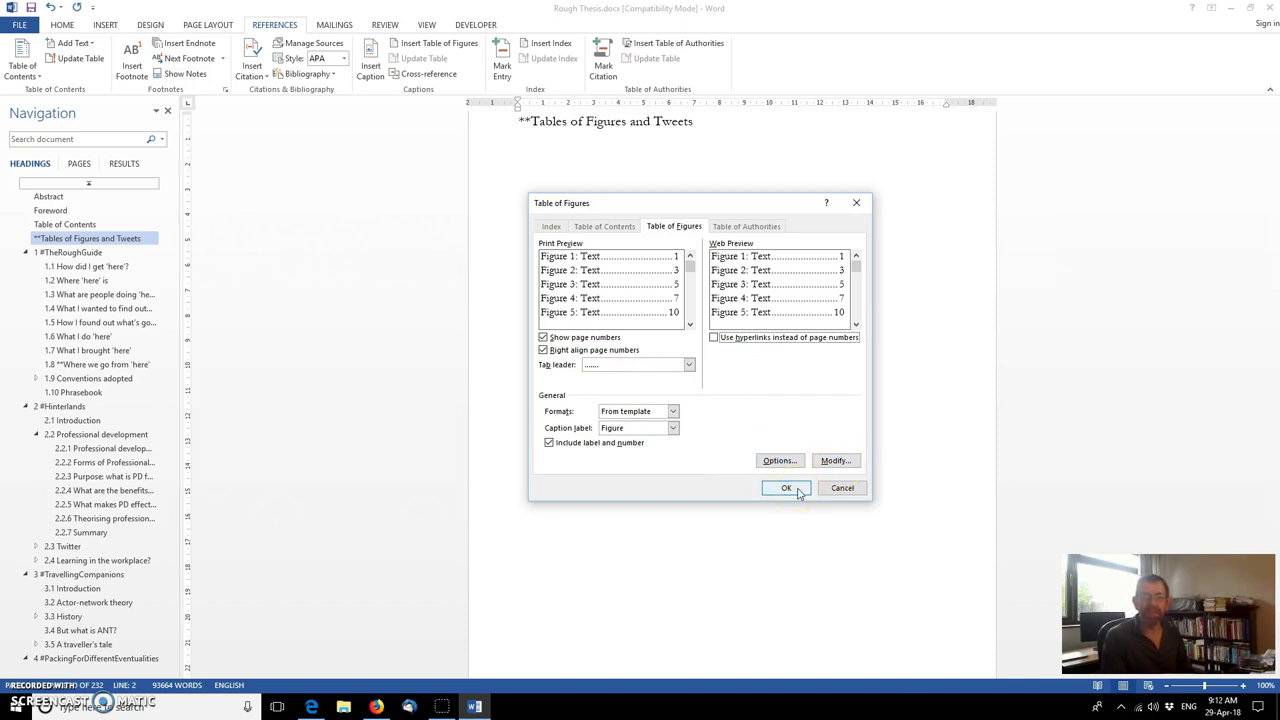
click(672, 429)
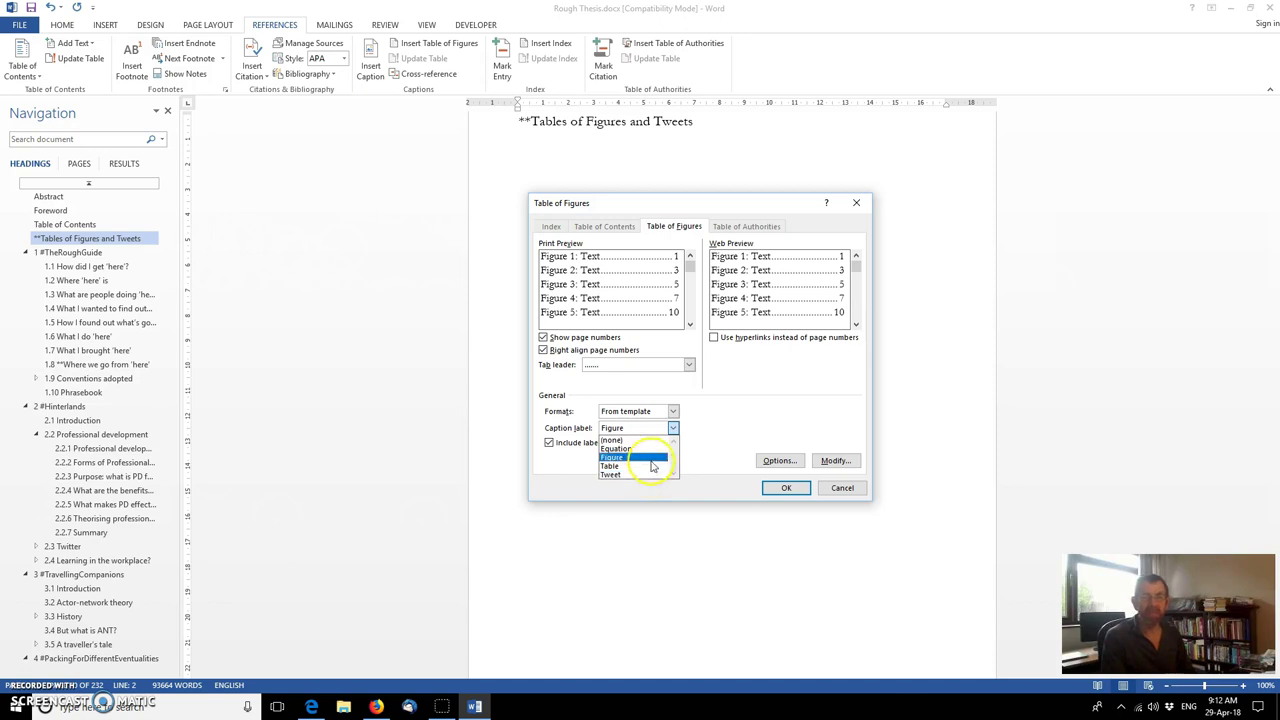
click(646, 460)
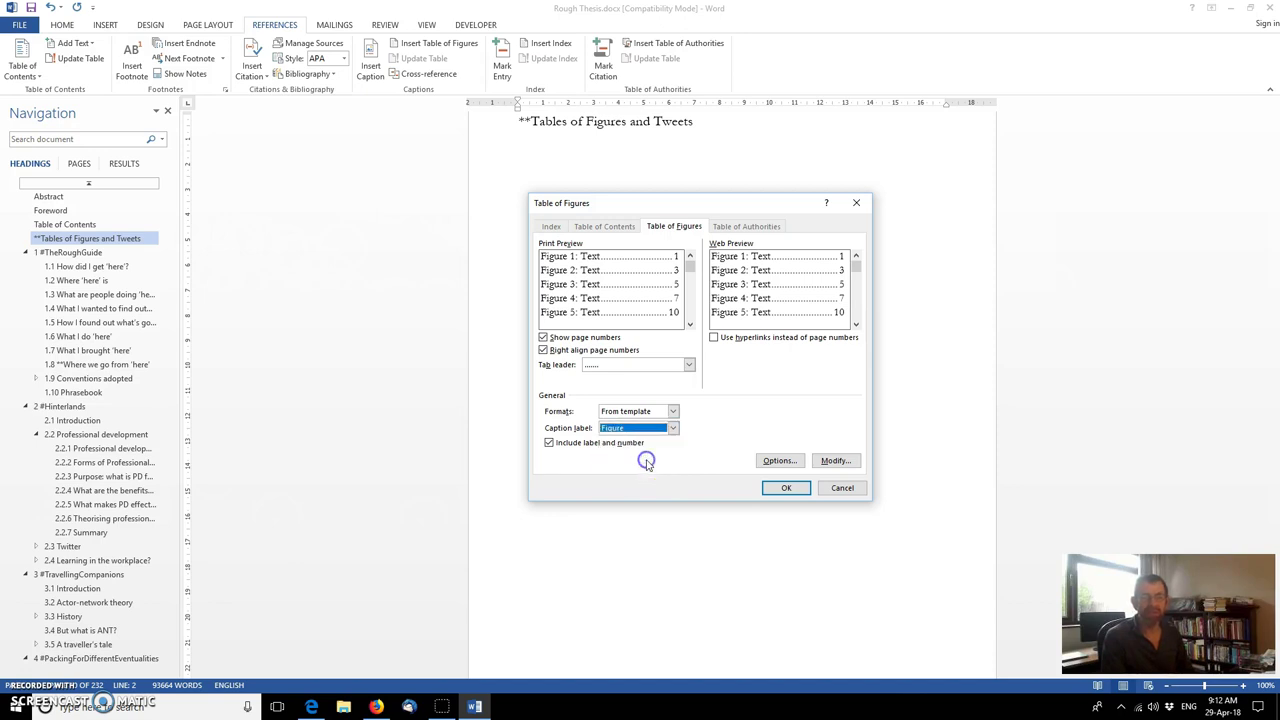
click(783, 489)
click(783, 489)
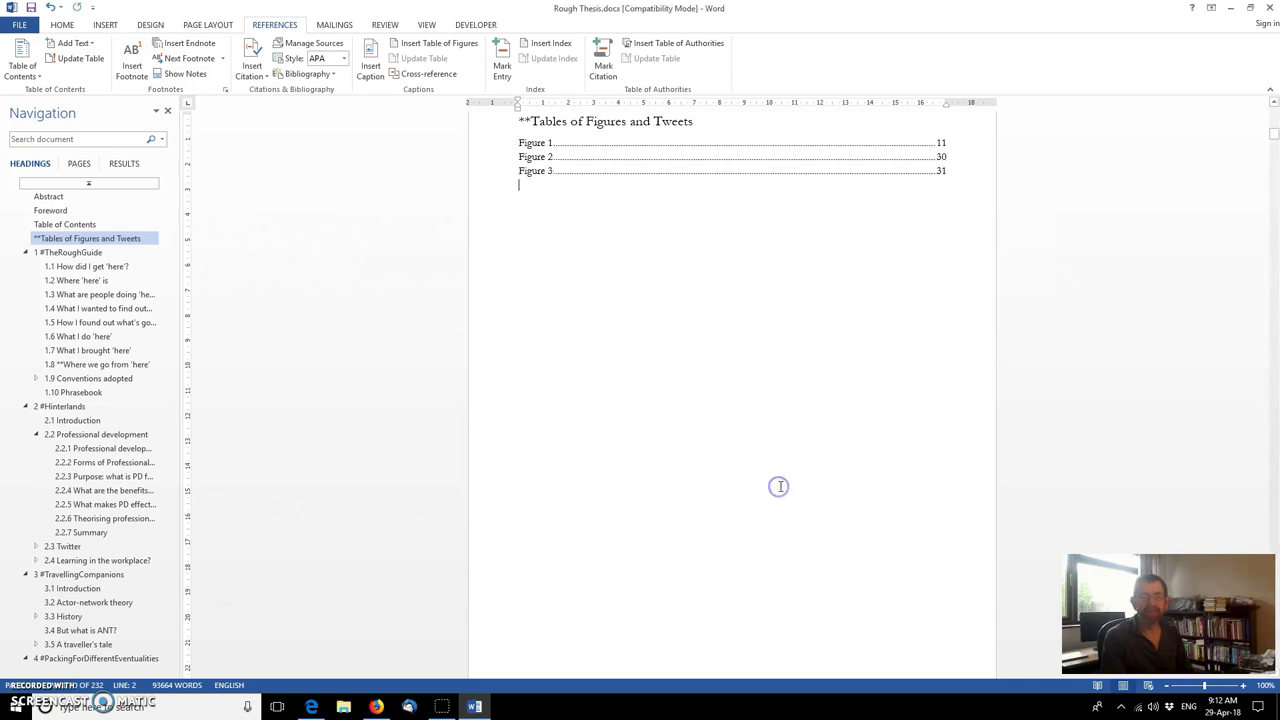
click(700, 375)
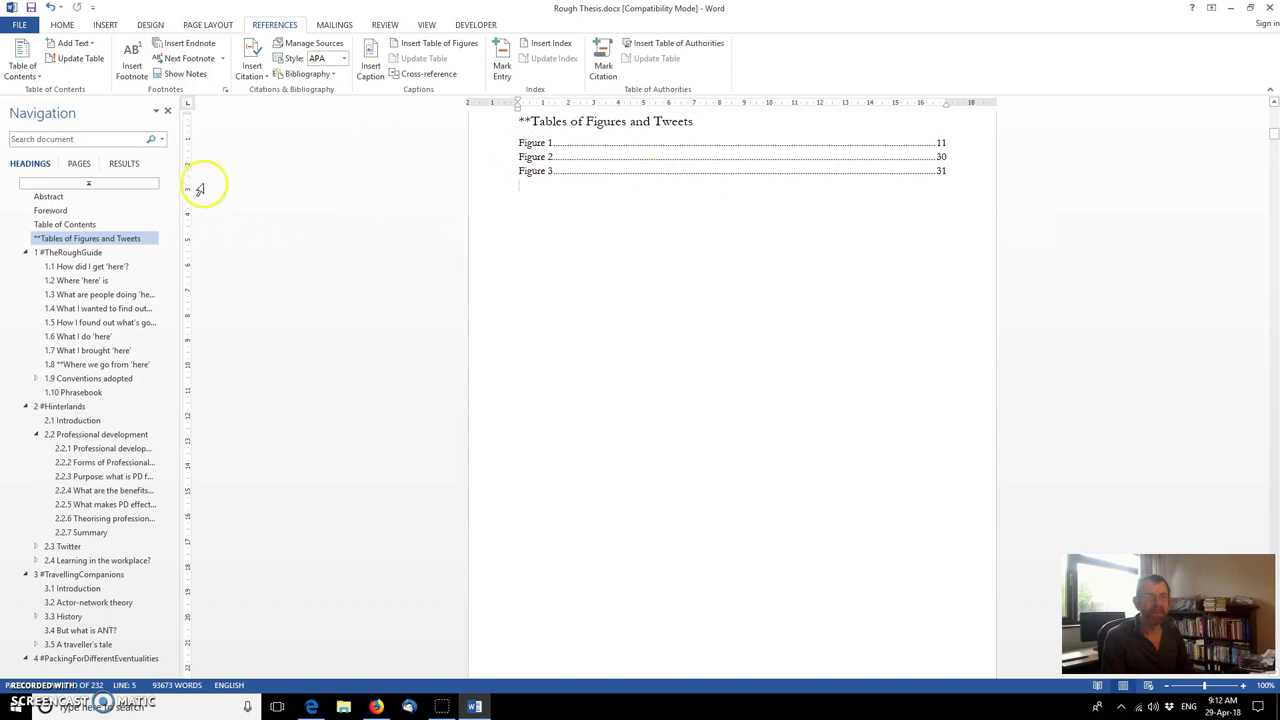
- Insert a caption with the Tweet label below the "just setting up my twttr" picture in section 1.2
click(104, 267)
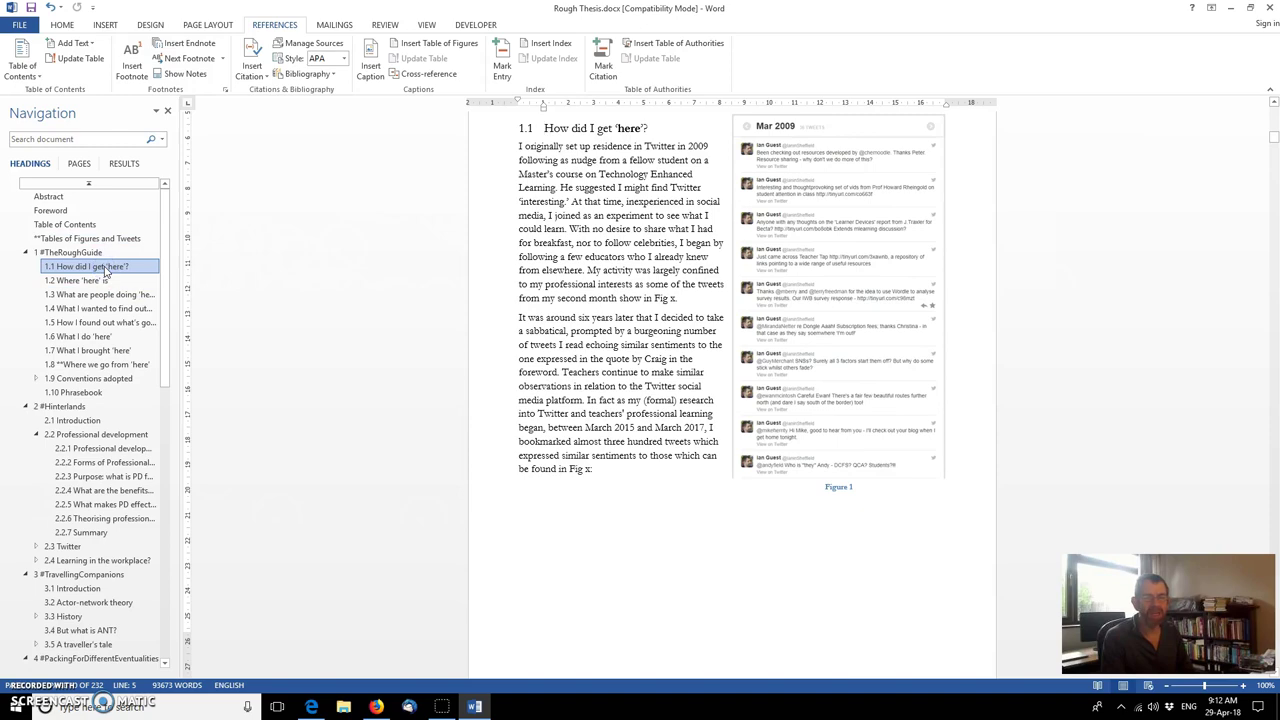
scroll(494, 351, down, 15)
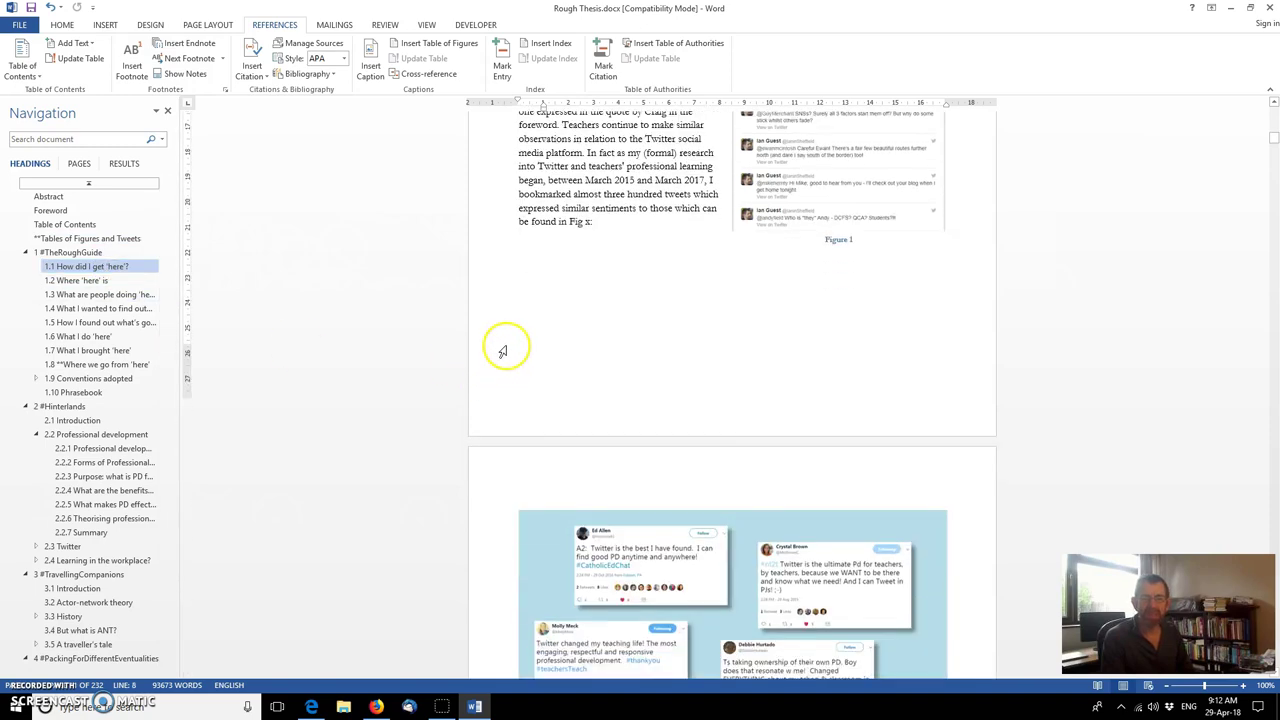
scroll(465, 263, down, 15)
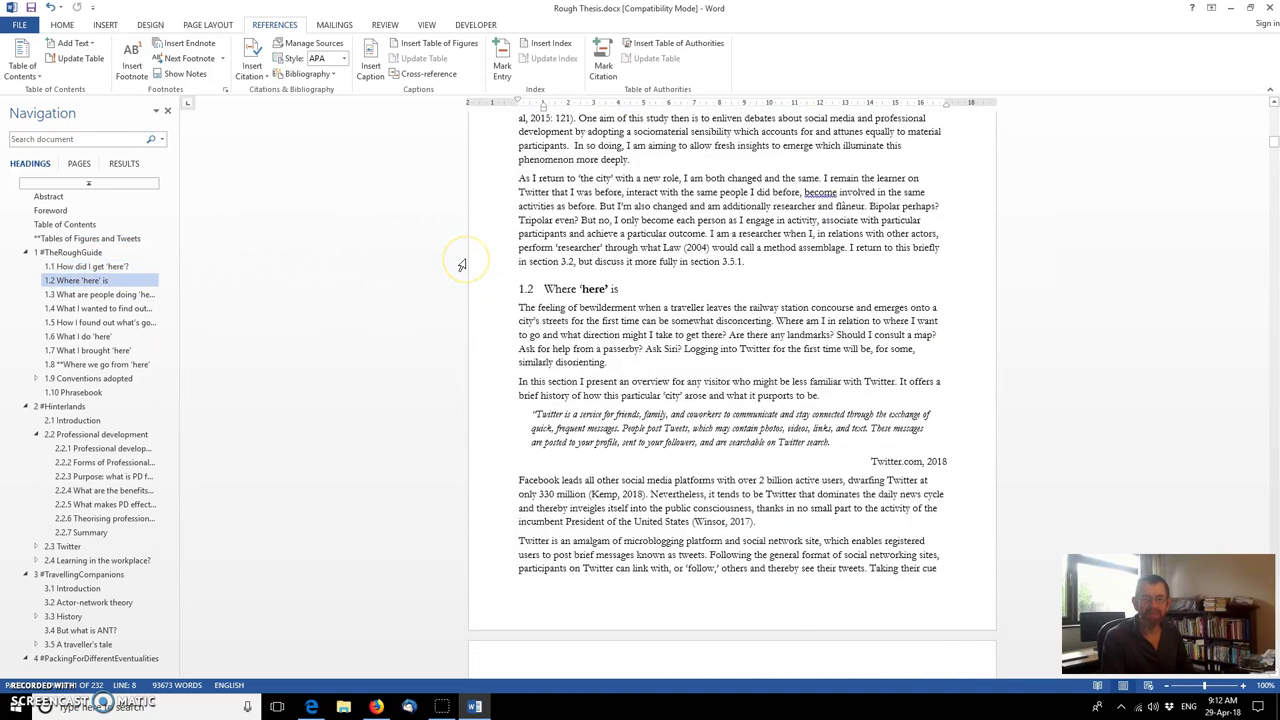
scroll(550, 275, up, 3)
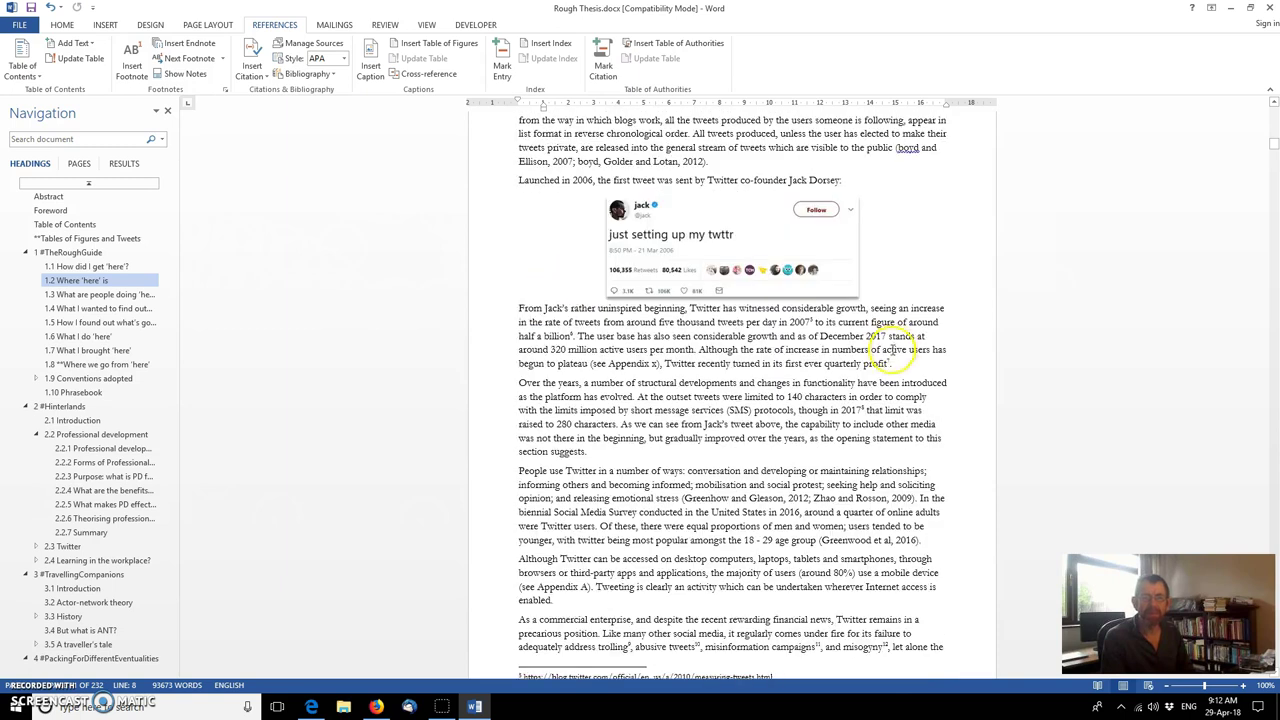
click(720, 255)
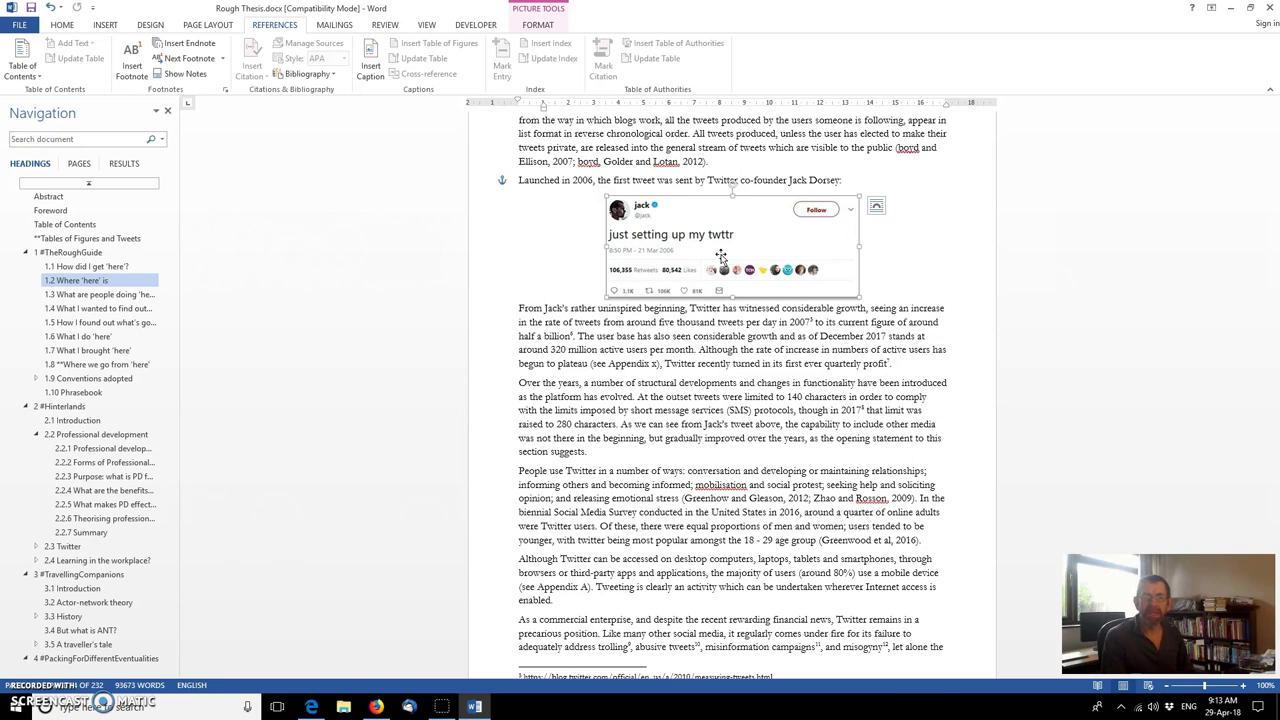
right_click(720, 257)
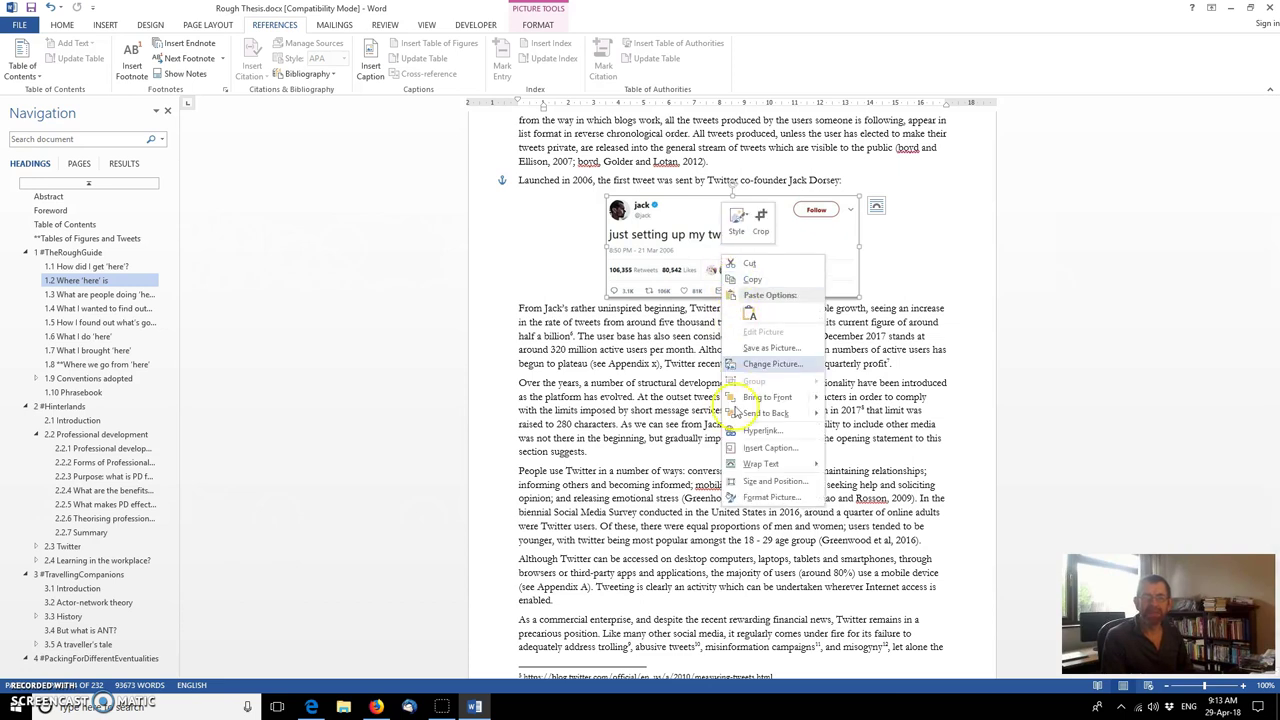
click(765, 447)
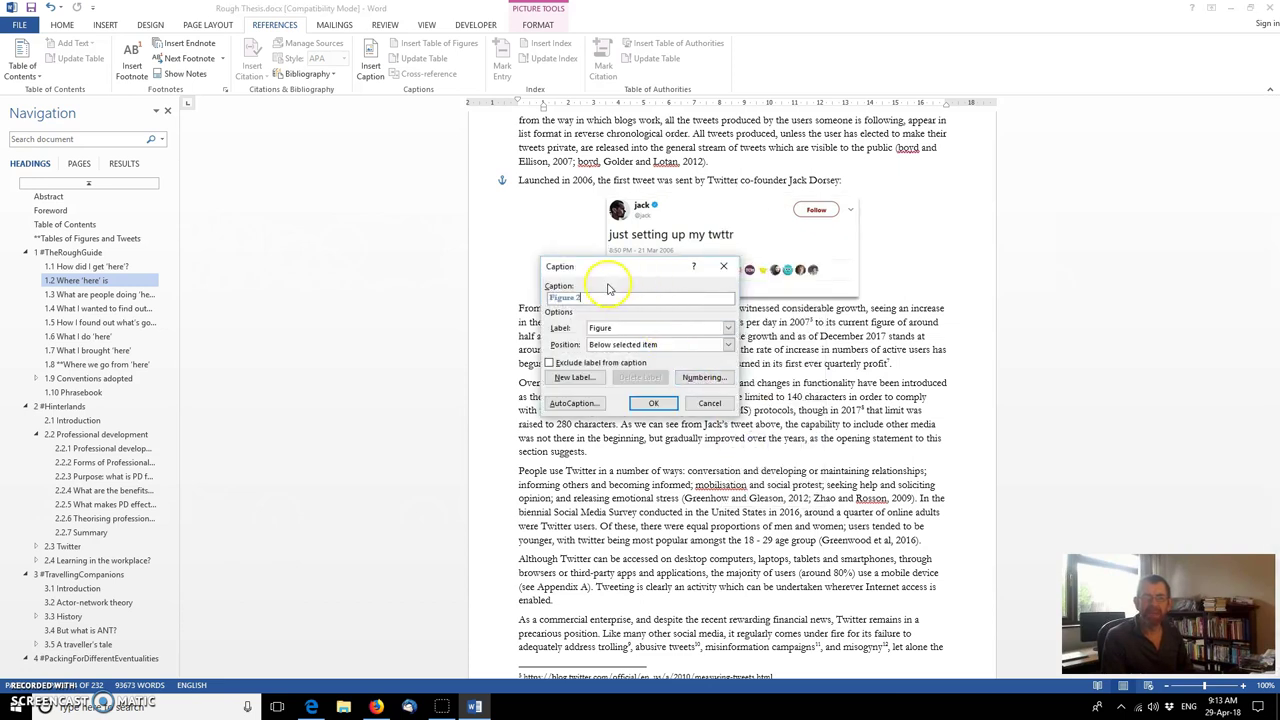
click(729, 328)
click(678, 365)
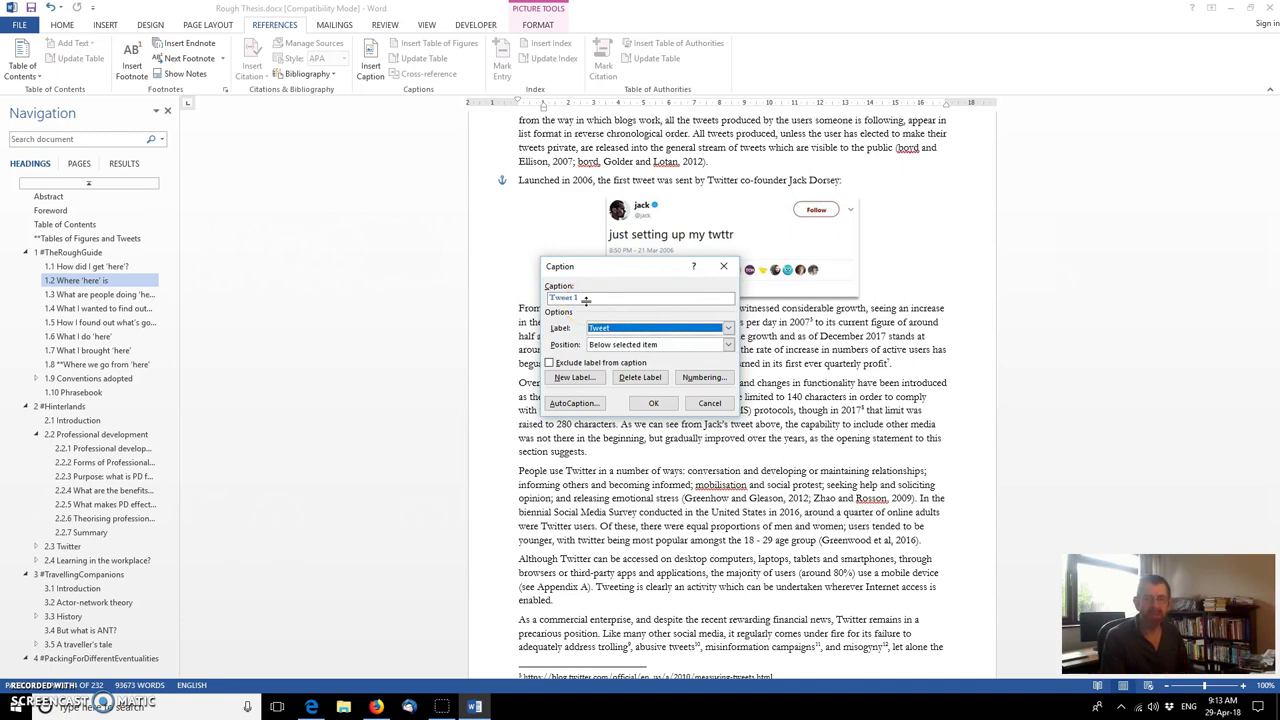
click(654, 404)
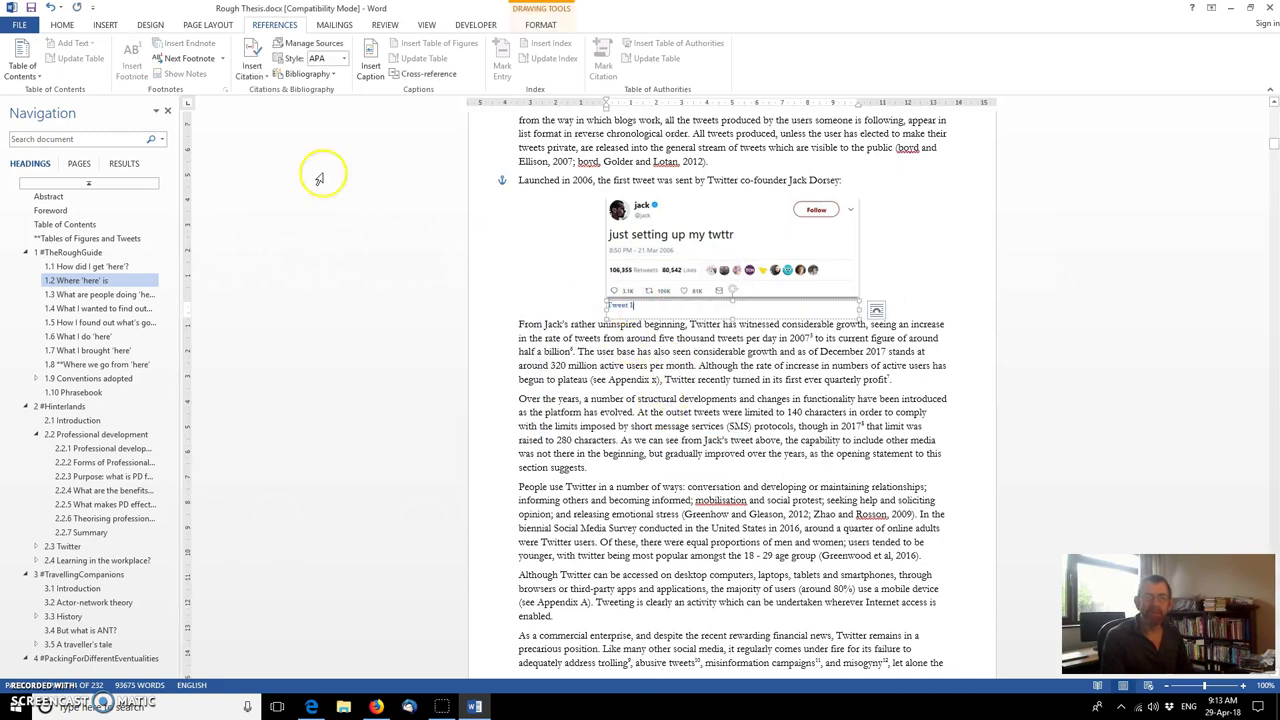
- Centre the new caption under the "just setting up my twttr" picture
click(62, 25)
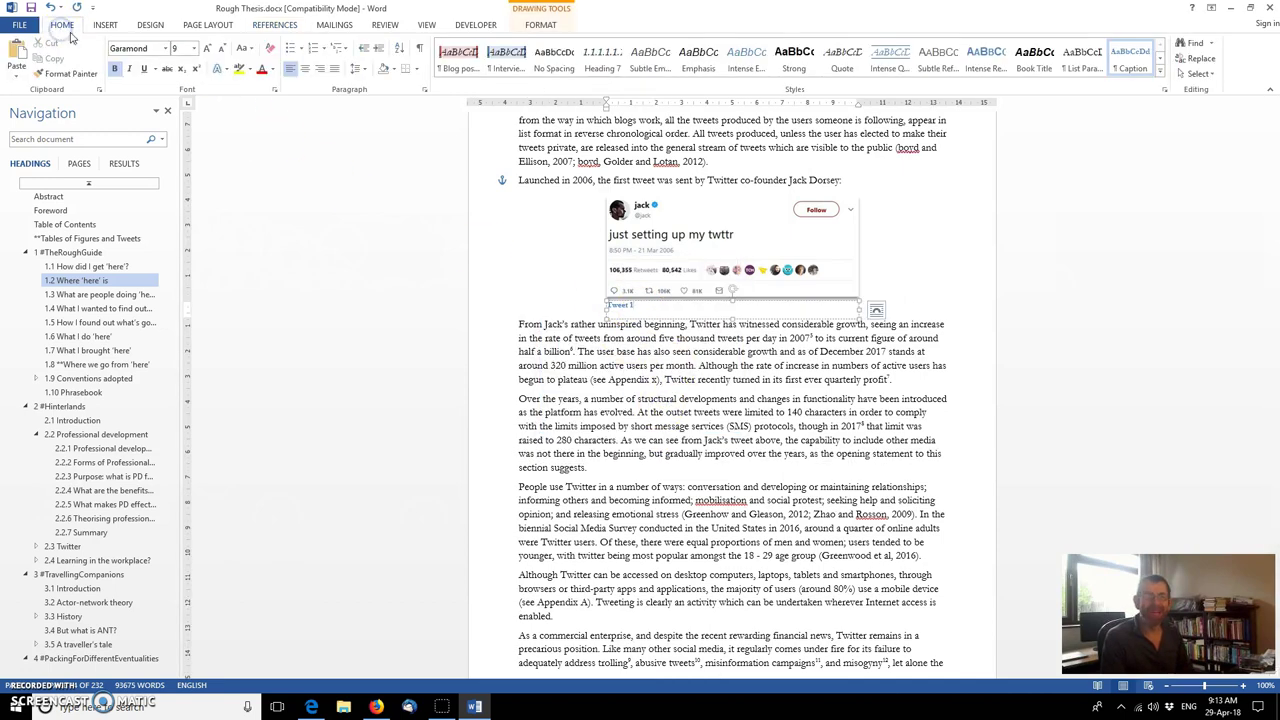
click(305, 70)
click(622, 328)
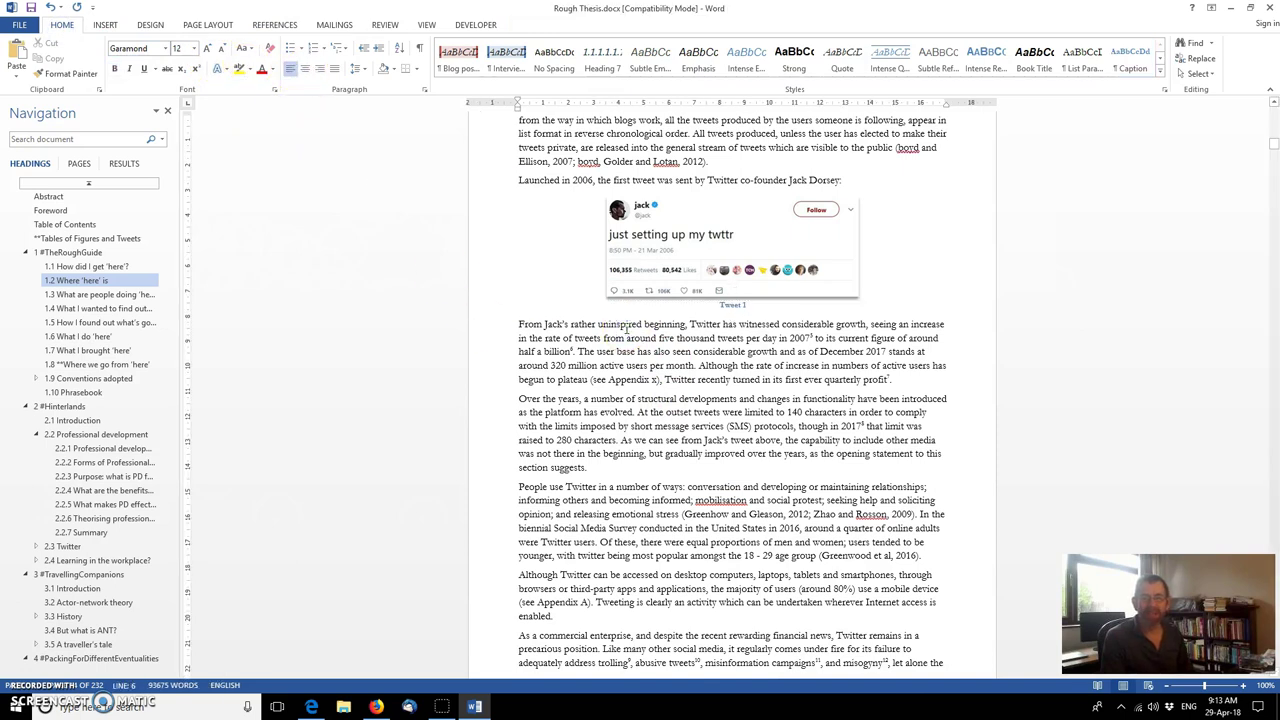
- Go back to the table of figures under the "**Tables of Figures and Tweets" heading
click(87, 238)
scroll(628, 263, up, 1)
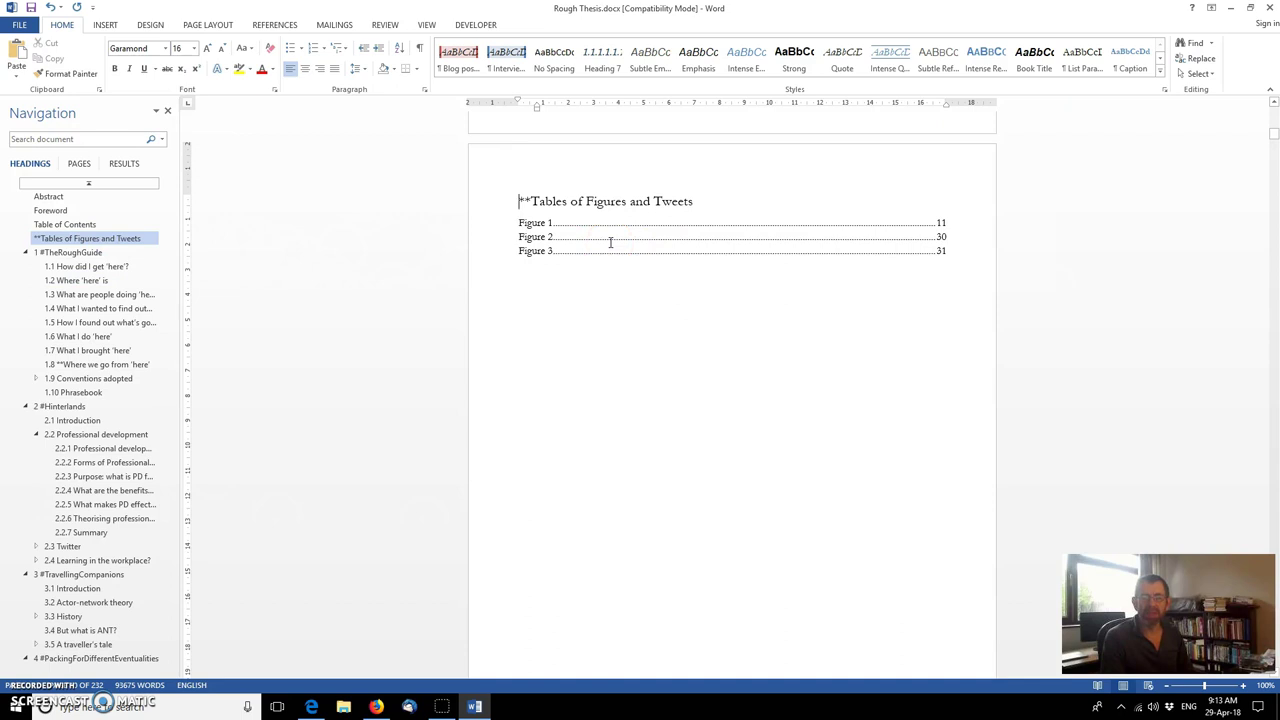
click(610, 242)
right_click(612, 245)
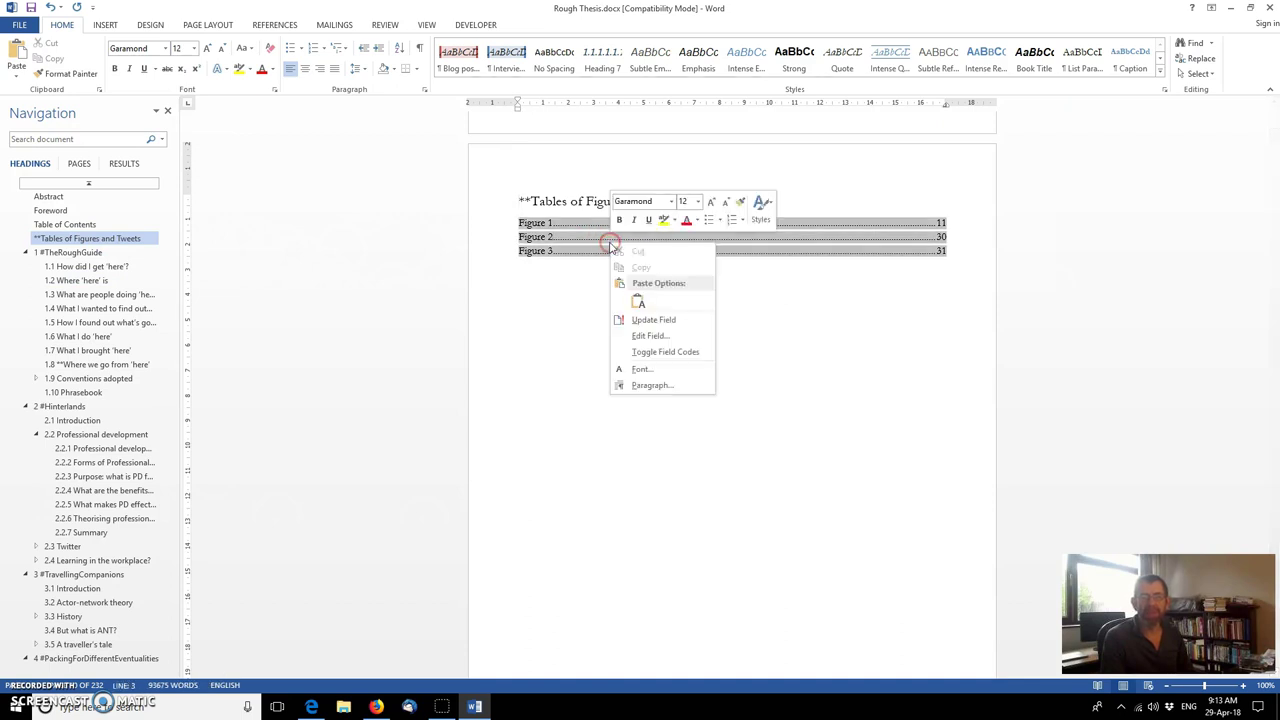
click(645, 319)
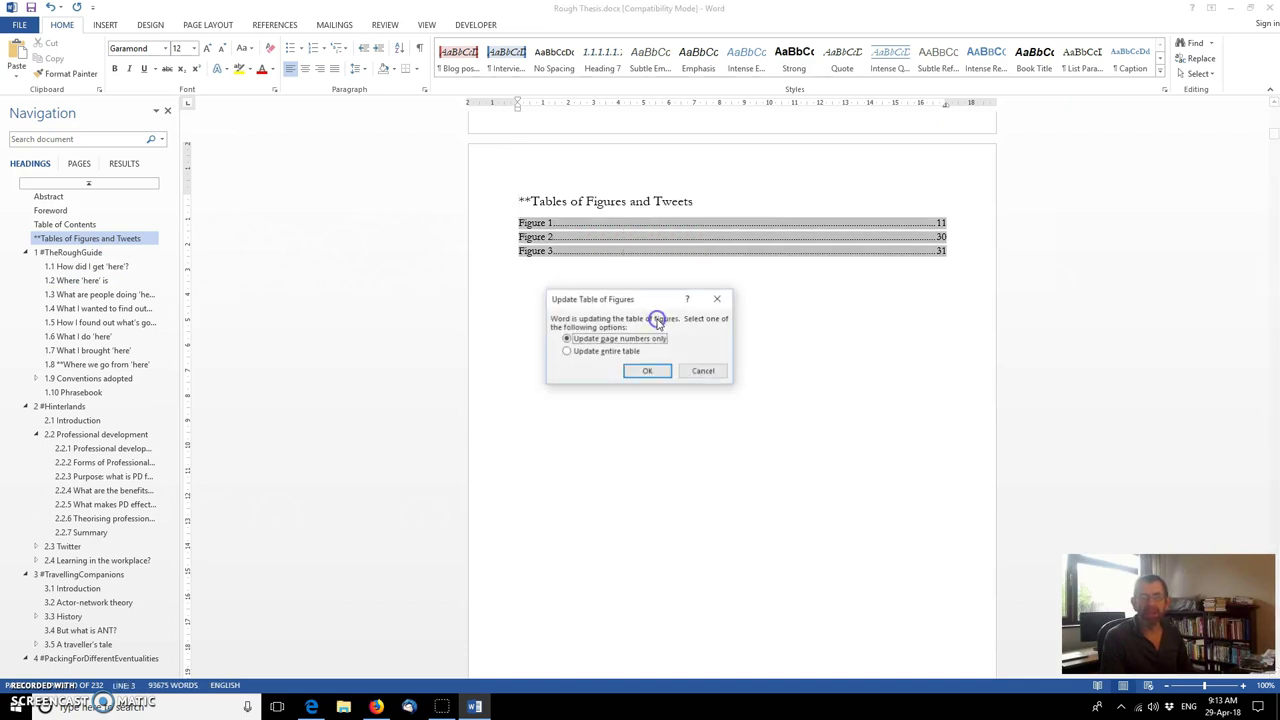
click(709, 378)
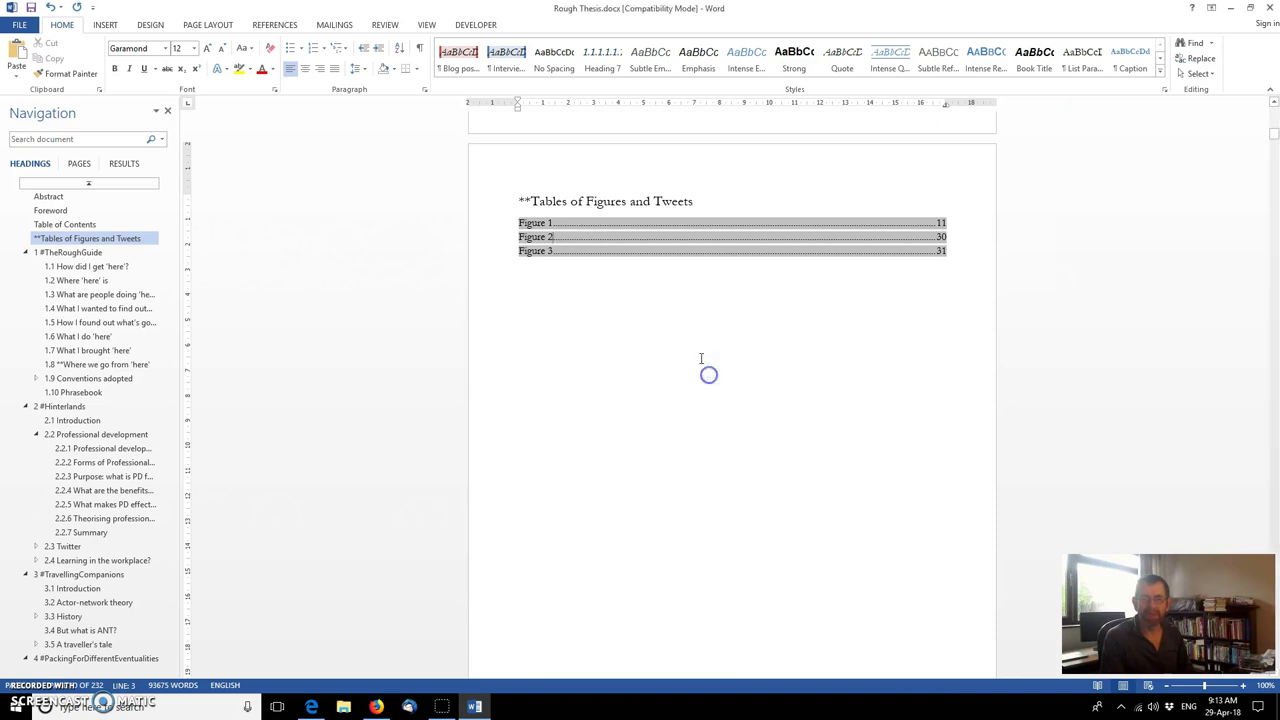
- Insert a second table of figures for the Tweet caption label, separated by a blank line below the existing table of figures
click(691, 348)
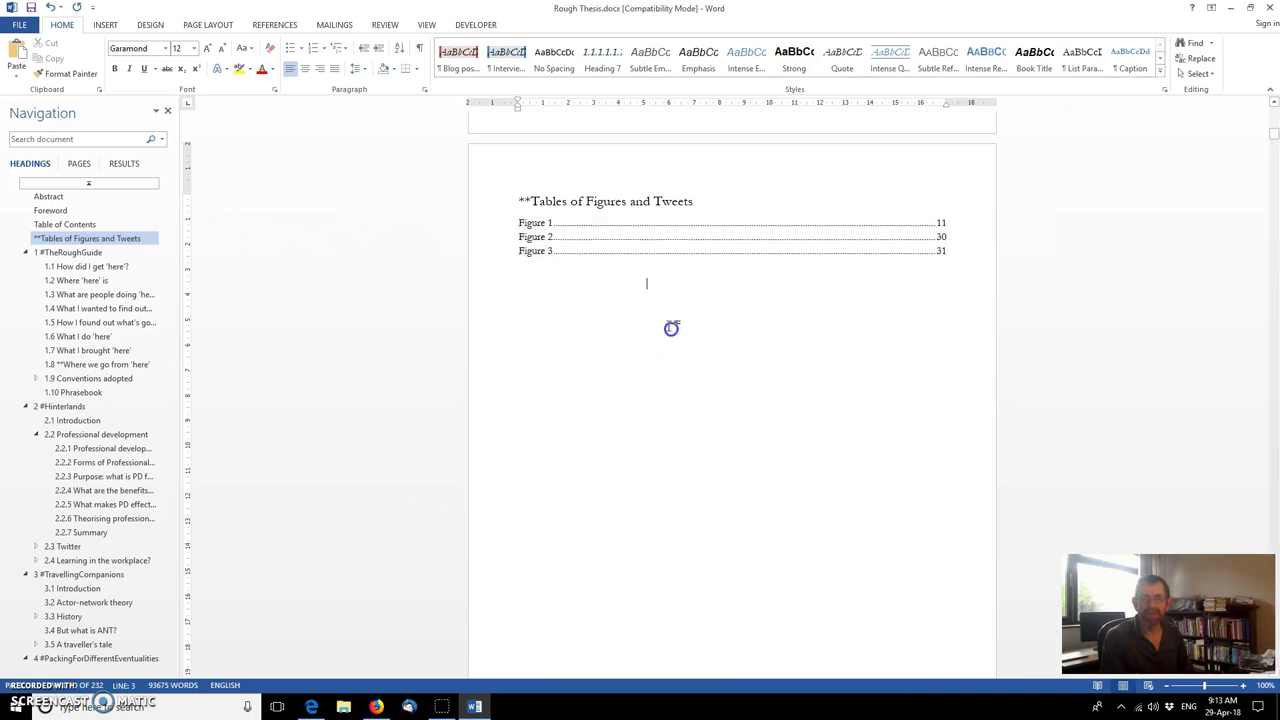
click(548, 280)
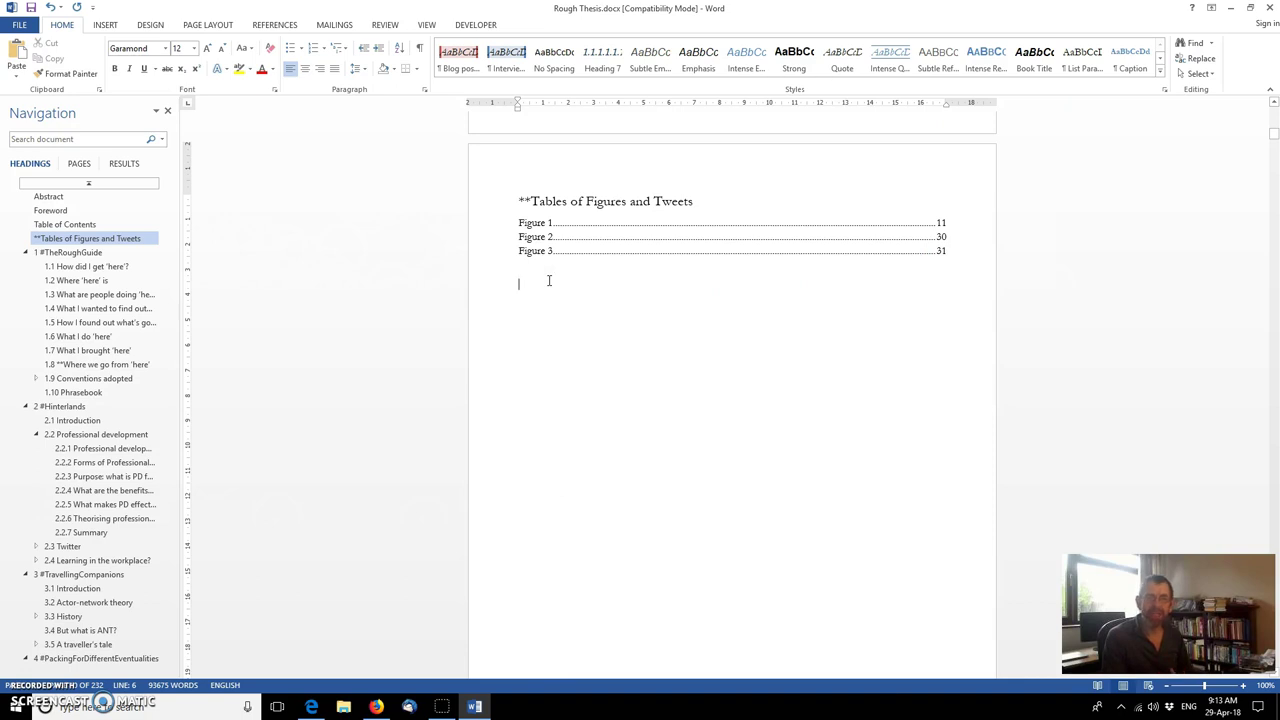
click(274, 24)
click(432, 43)
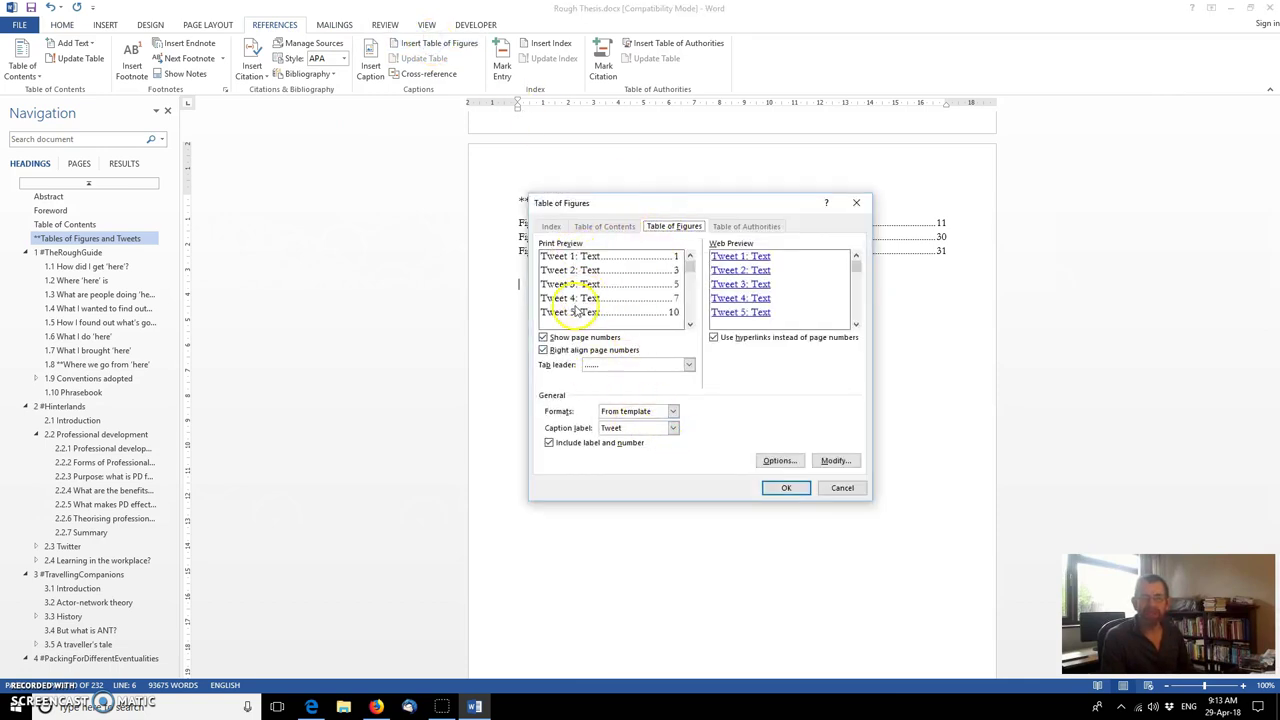
click(674, 428)
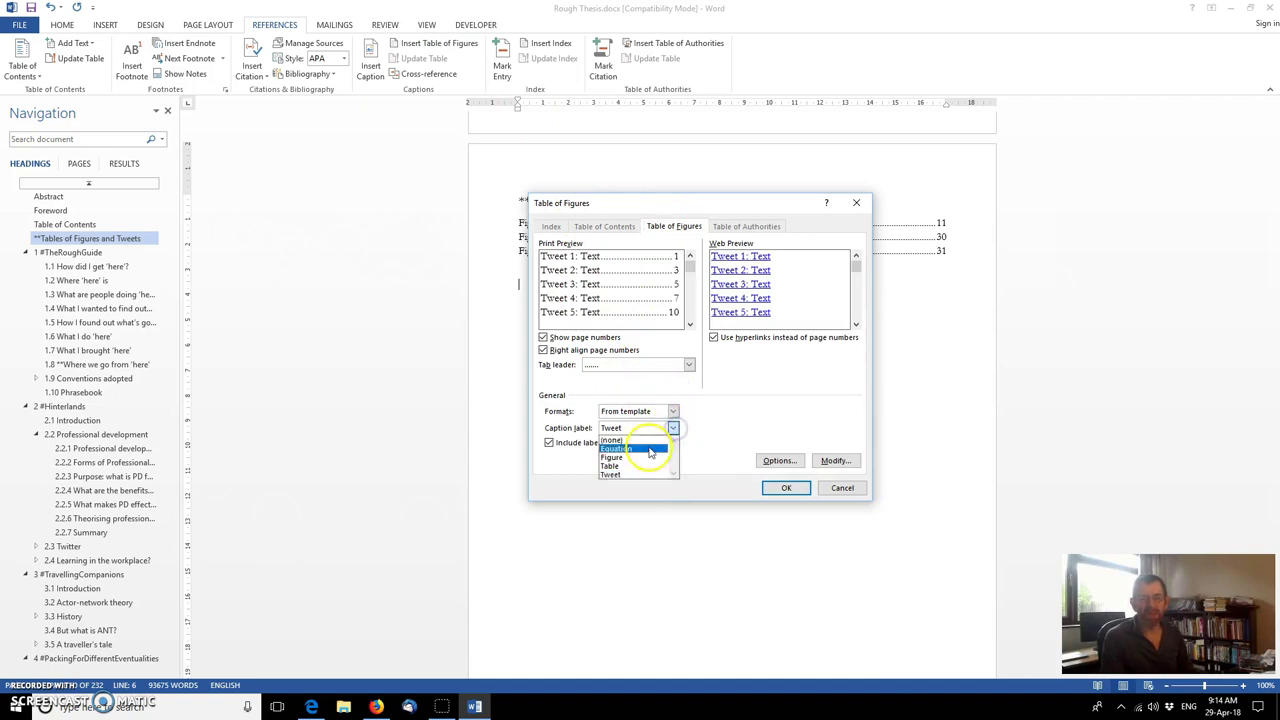
click(733, 406)
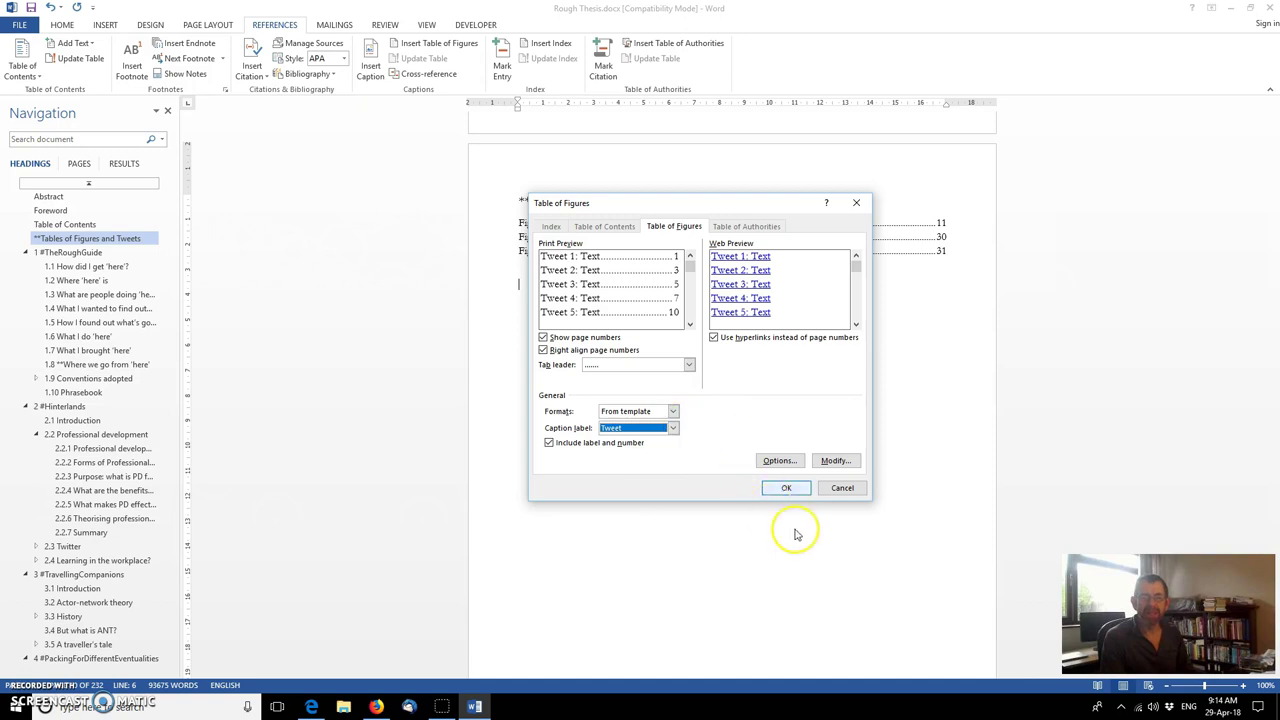
click(784, 488)
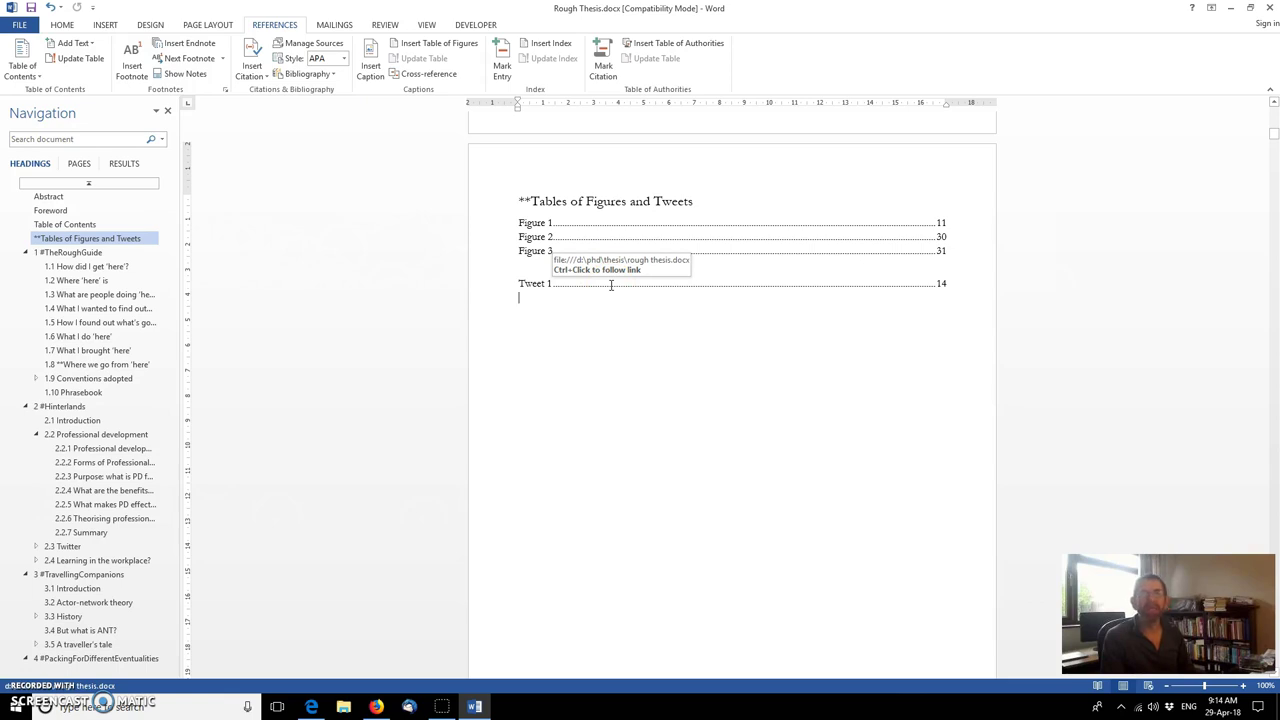
right_click(639, 387)
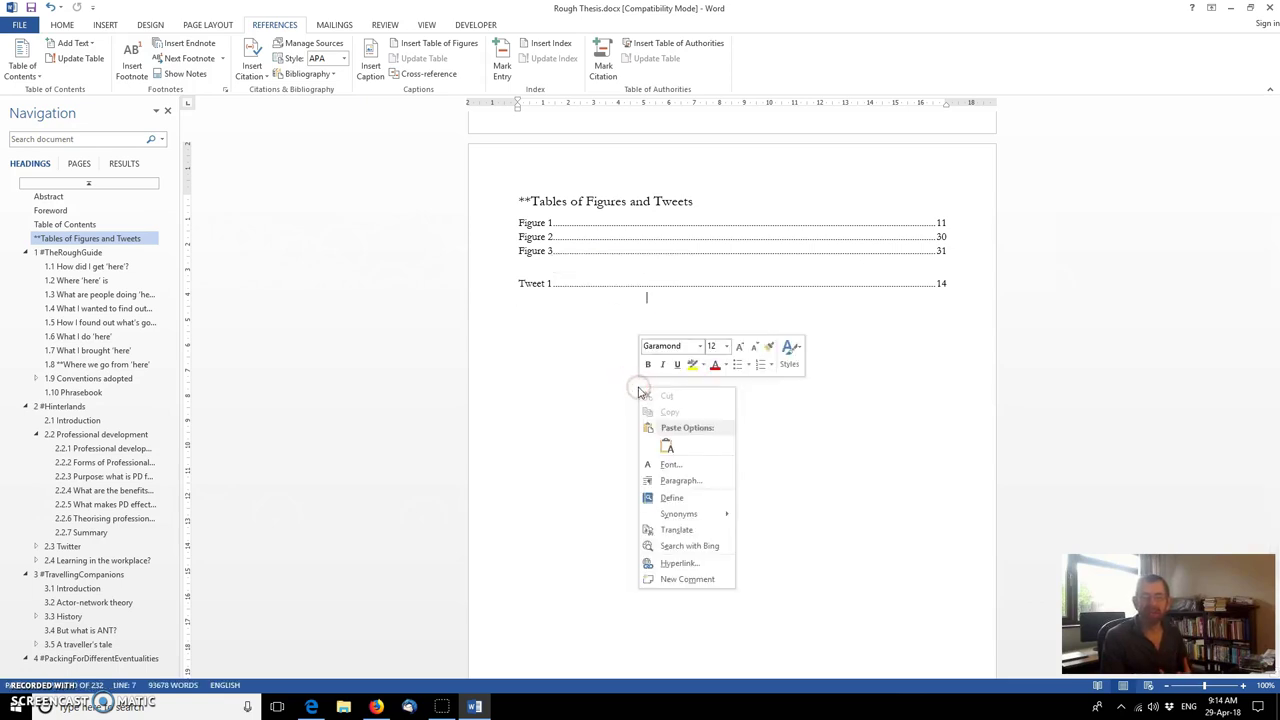
click(581, 285)
right_click(583, 284)
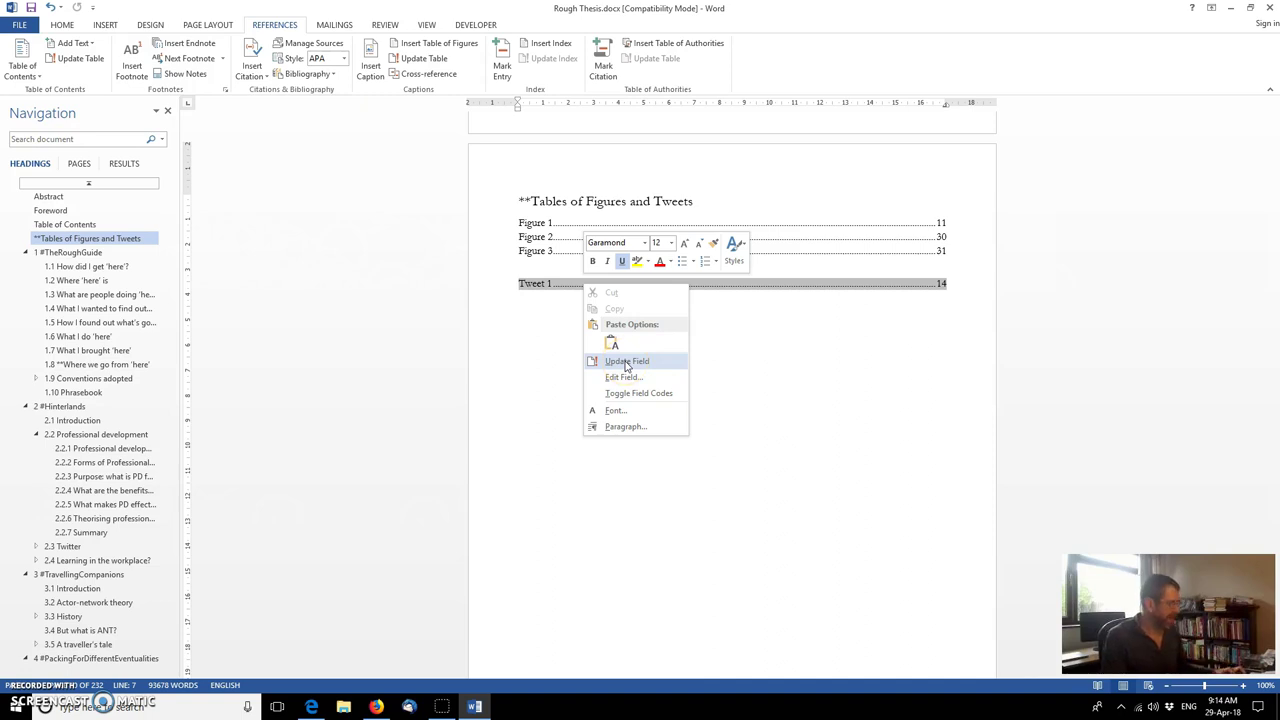
click(908, 366)
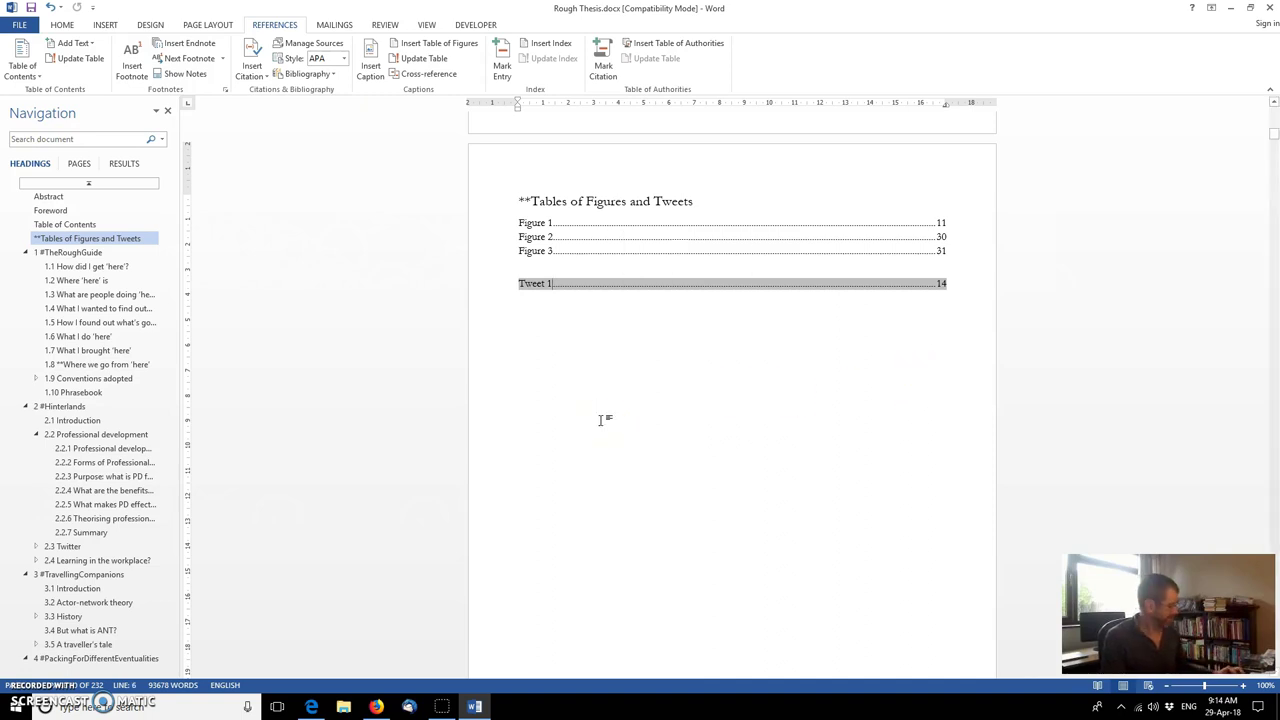
- Update all fields in the whole document
key(ctrl+a)
right_click(598, 238)
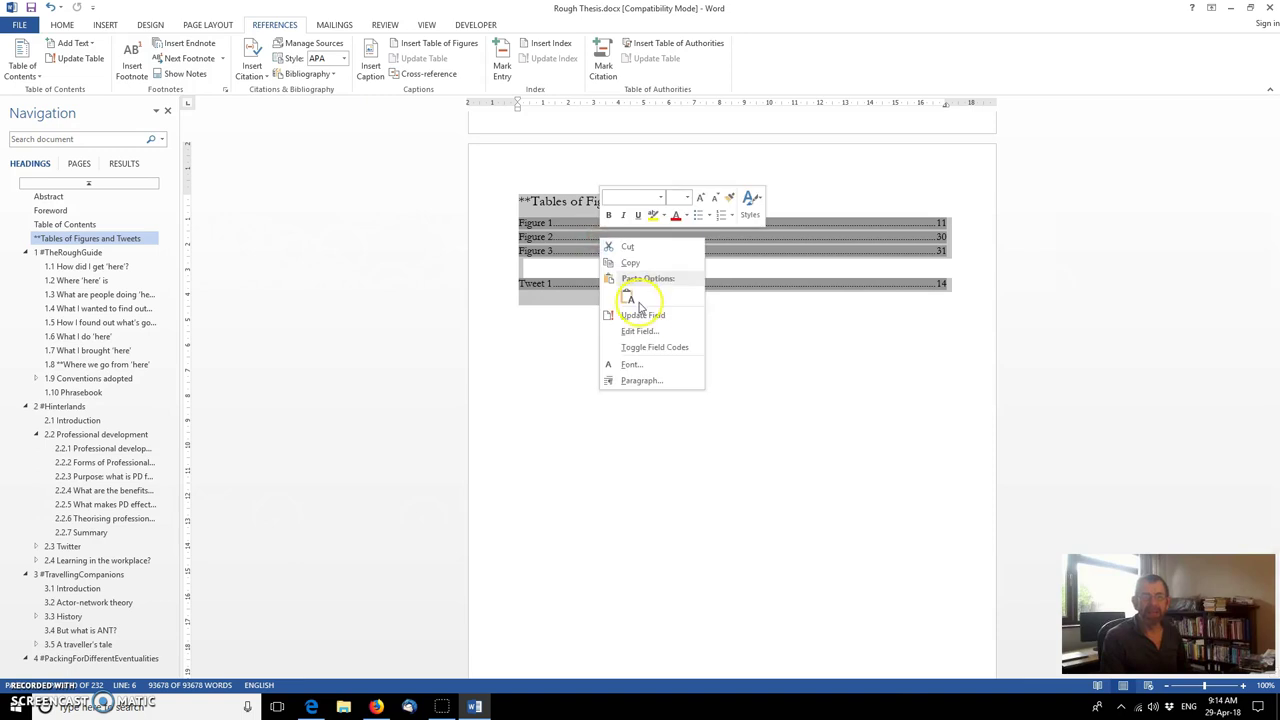